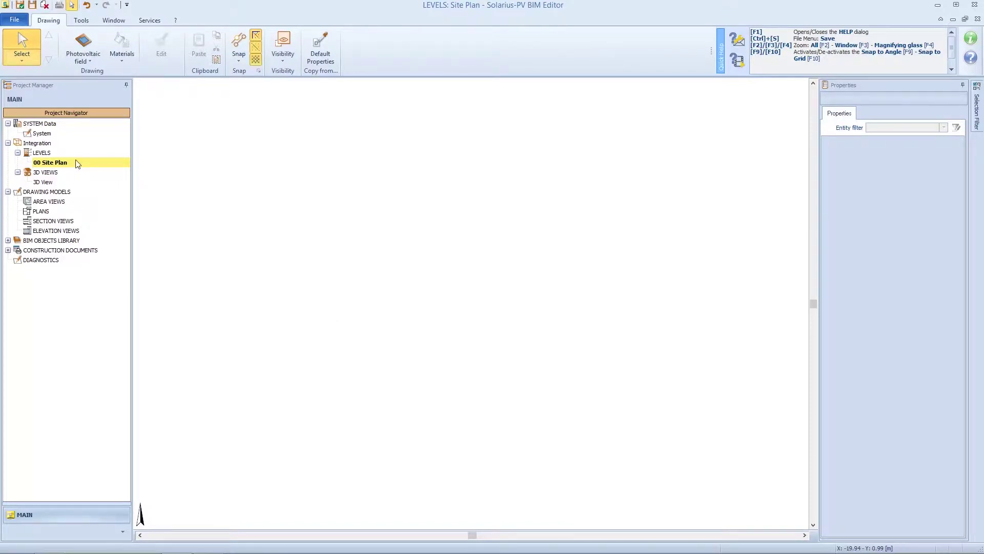
Step: Insert Country_House.DXF as a DXF/DWG drawing on the site plan
{"action": "left_click", "coordinate": [90, 60]}
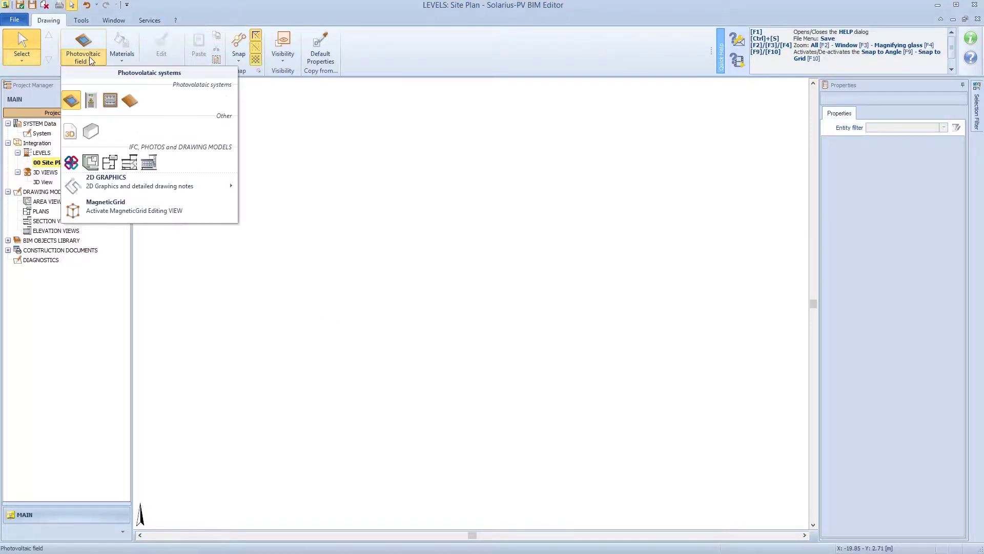
{"action": "mouse_move", "coordinate": [82, 182]}
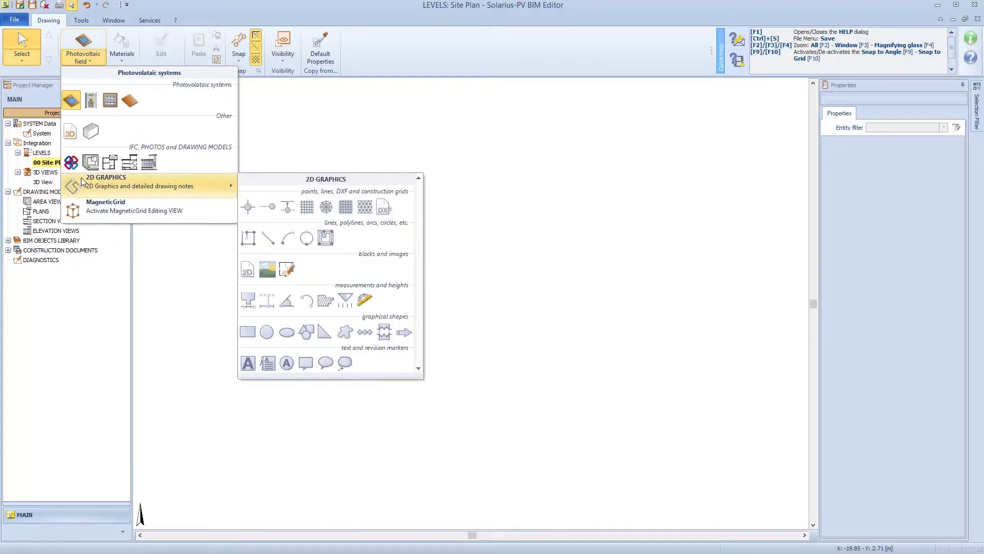
{"action": "left_click", "coordinate": [385, 208]}
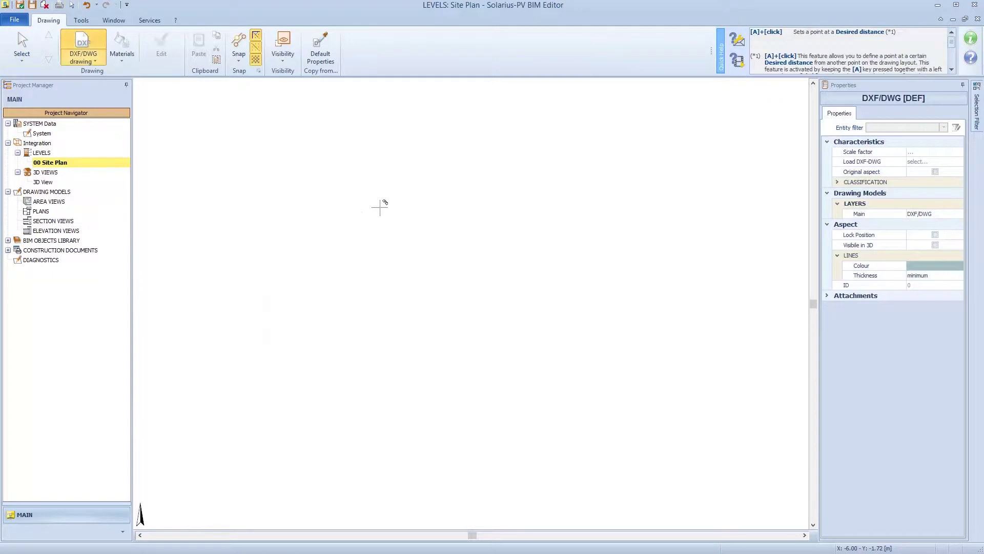
{"action": "left_click", "coordinate": [310, 347]}
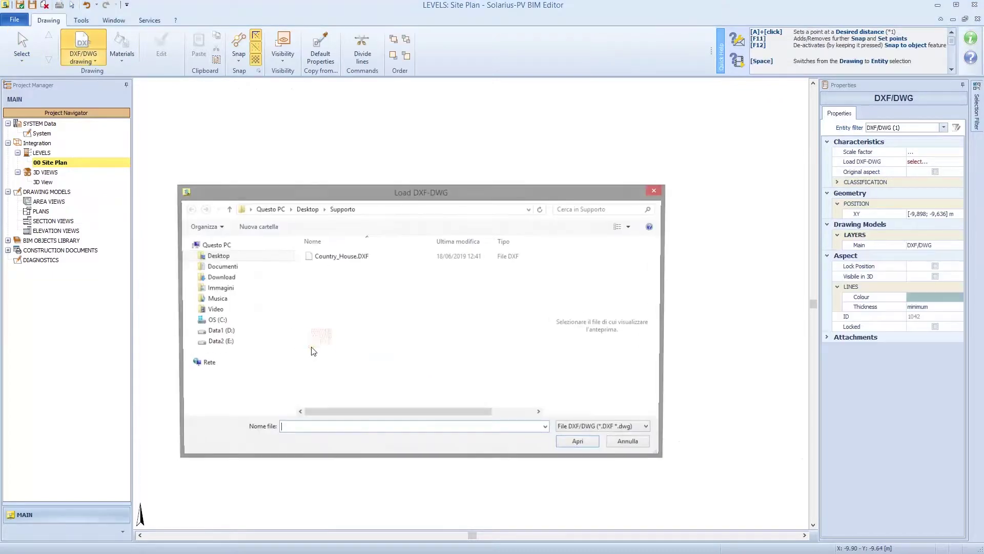
{"action": "left_click", "coordinate": [341, 258]}
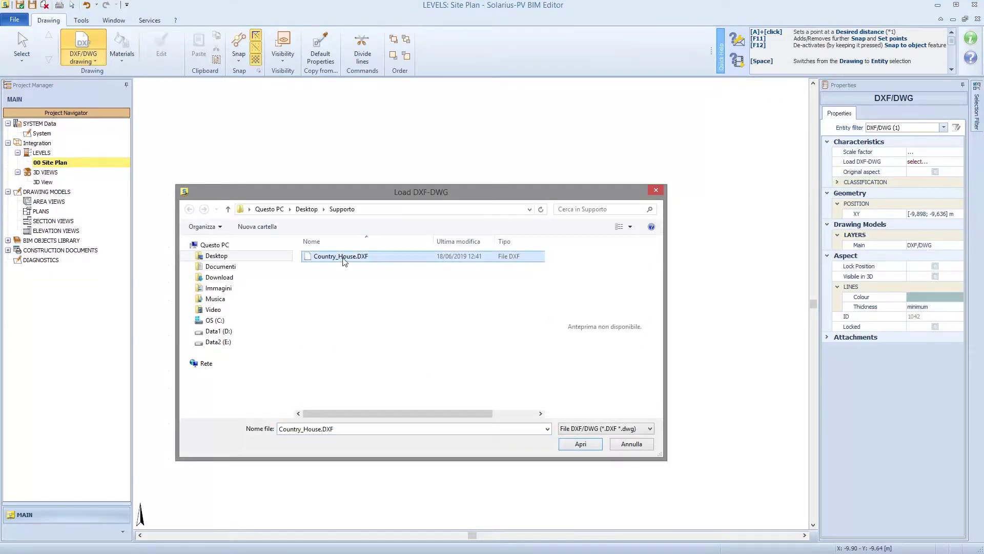
{"action": "left_click", "coordinate": [592, 448]}
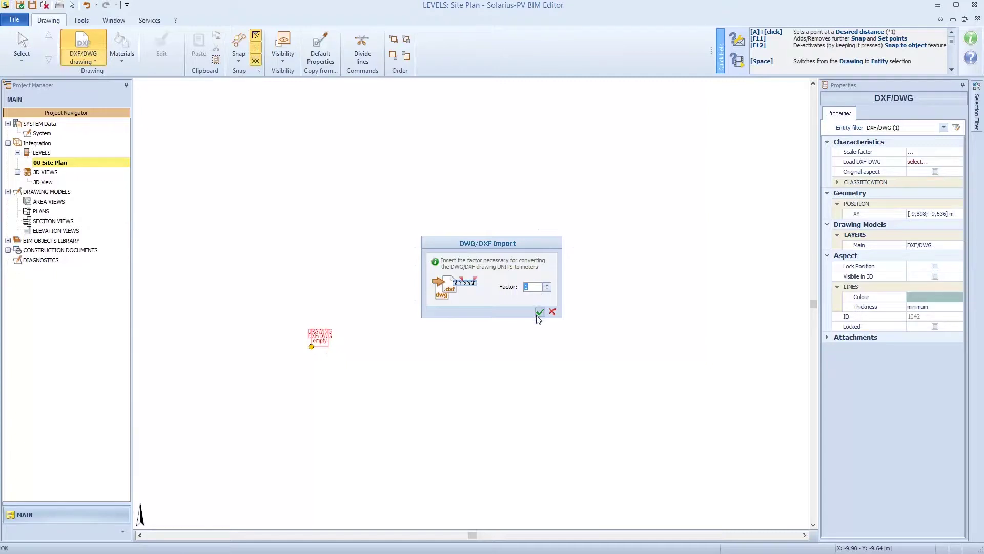
Step: Accept factor 1, place the house drawing on the site plan, and bring up Photovoltaic systems tools
{"action": "left_click", "coordinate": [539, 312]}
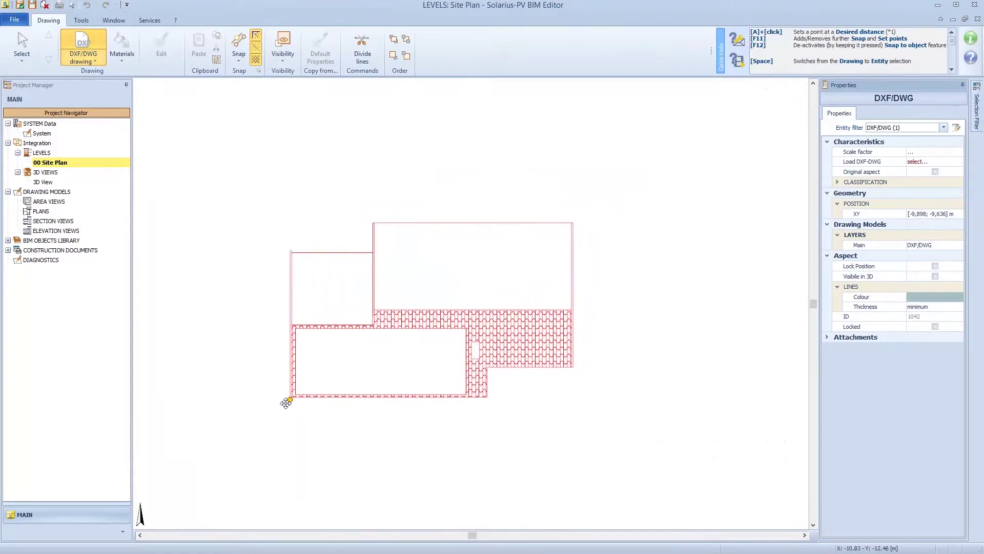
{"action": "left_click", "coordinate": [280, 406]}
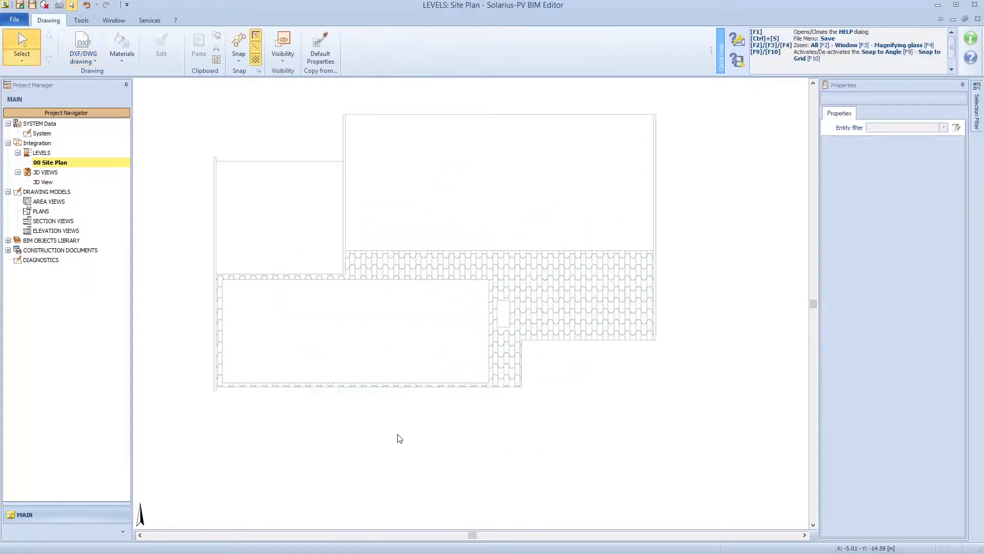
{"action": "scroll", "coordinate": [398, 437], "scroll_direction": "up", "scroll_amount": 2}
{"action": "left_click", "coordinate": [101, 61]}
{"action": "mouse_move", "coordinate": [102, 88]}
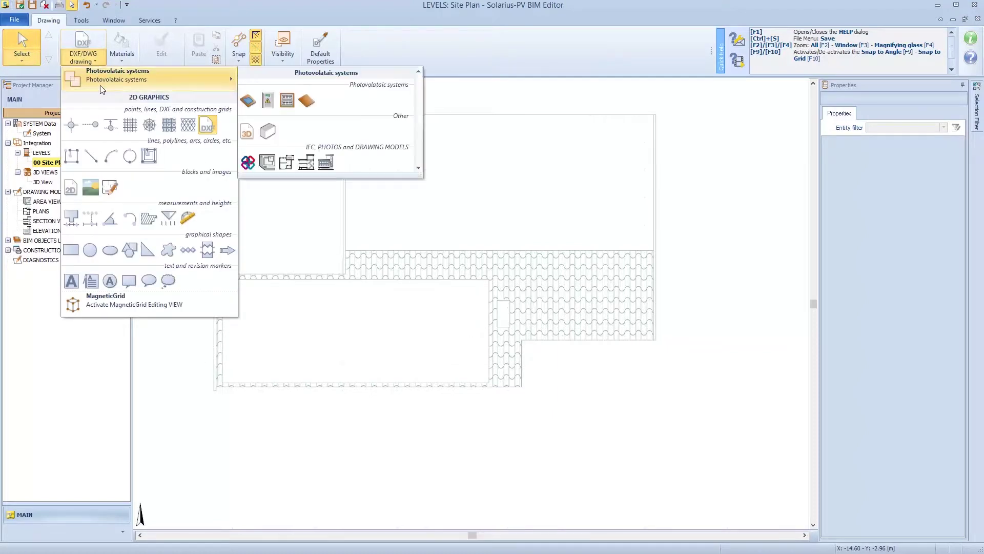
Step: Start an inclined surface outlining the lower roof rectangle's four corners
{"action": "left_click", "coordinate": [306, 104]}
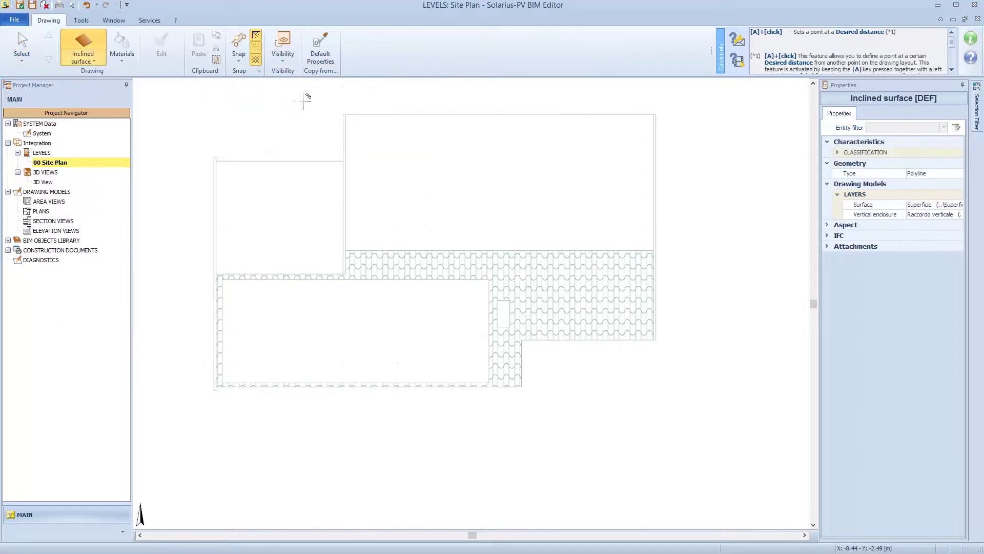
{"action": "scroll", "coordinate": [219, 379], "scroll_direction": "up", "scroll_amount": 3}
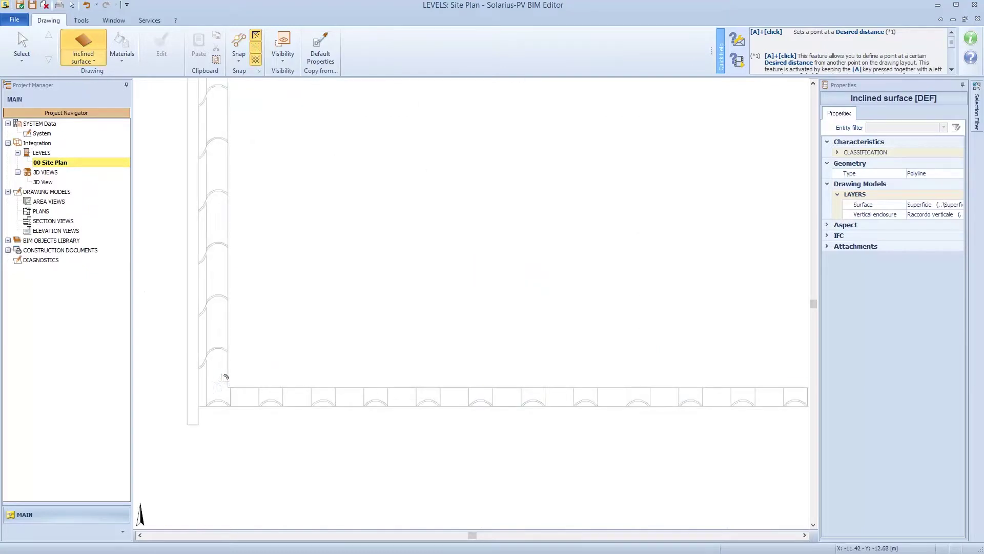
{"action": "left_click", "coordinate": [229, 391]}
{"action": "scroll", "coordinate": [308, 341], "scroll_direction": "down", "scroll_amount": 3}
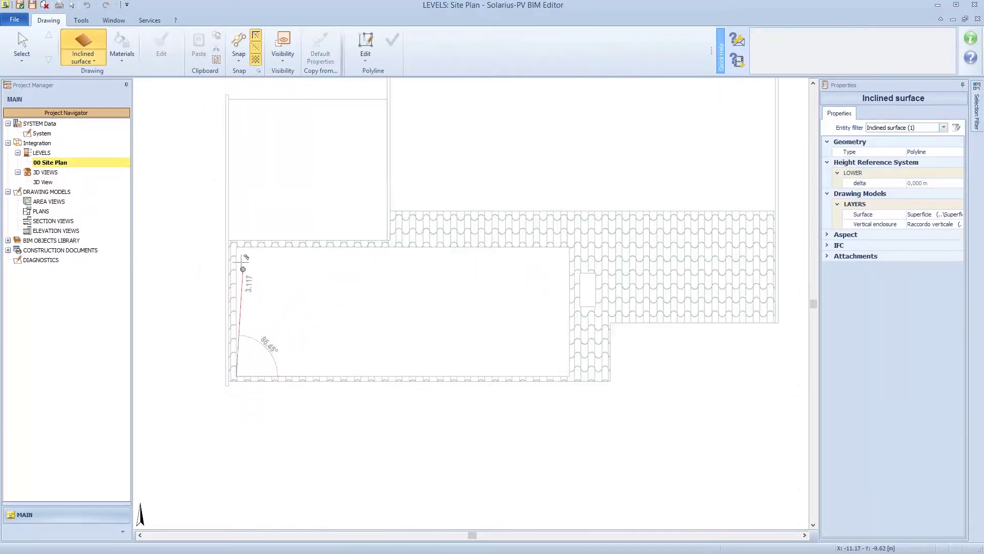
{"action": "scroll", "coordinate": [242, 246], "scroll_direction": "up", "scroll_amount": 3}
{"action": "left_click", "coordinate": [230, 247]}
{"action": "scroll", "coordinate": [233, 257], "scroll_direction": "down", "scroll_amount": 3}
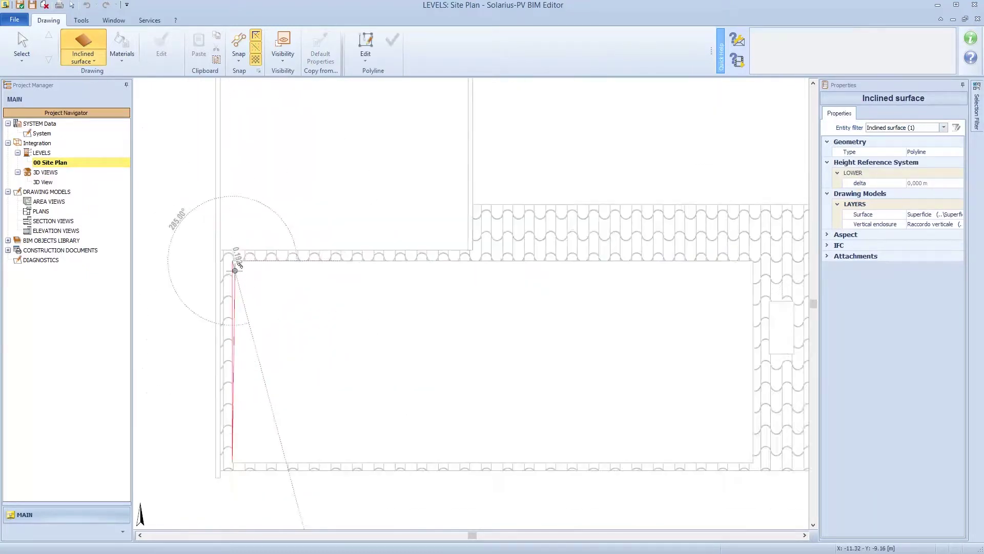
{"action": "scroll", "coordinate": [572, 269], "scroll_direction": "up", "scroll_amount": 3}
{"action": "left_click", "coordinate": [569, 272]}
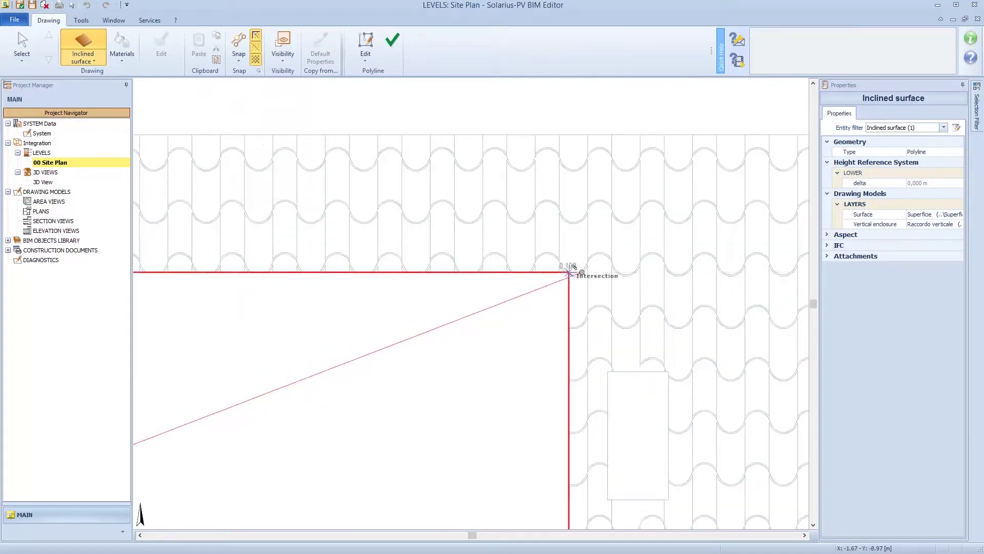
{"action": "scroll", "coordinate": [566, 279], "scroll_direction": "down", "scroll_amount": 3}
{"action": "scroll", "coordinate": [571, 418], "scroll_direction": "up", "scroll_amount": 2}
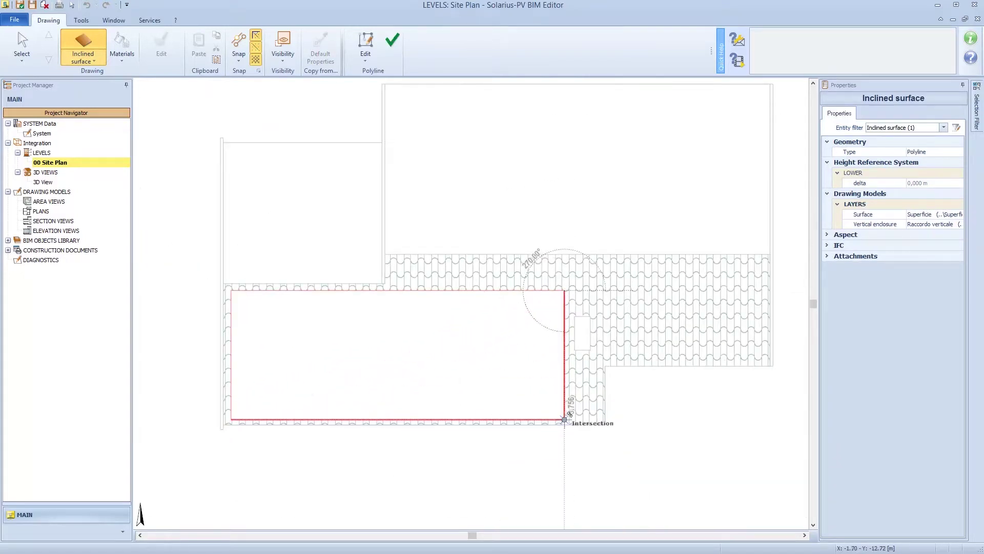
{"action": "left_click", "coordinate": [566, 421]}
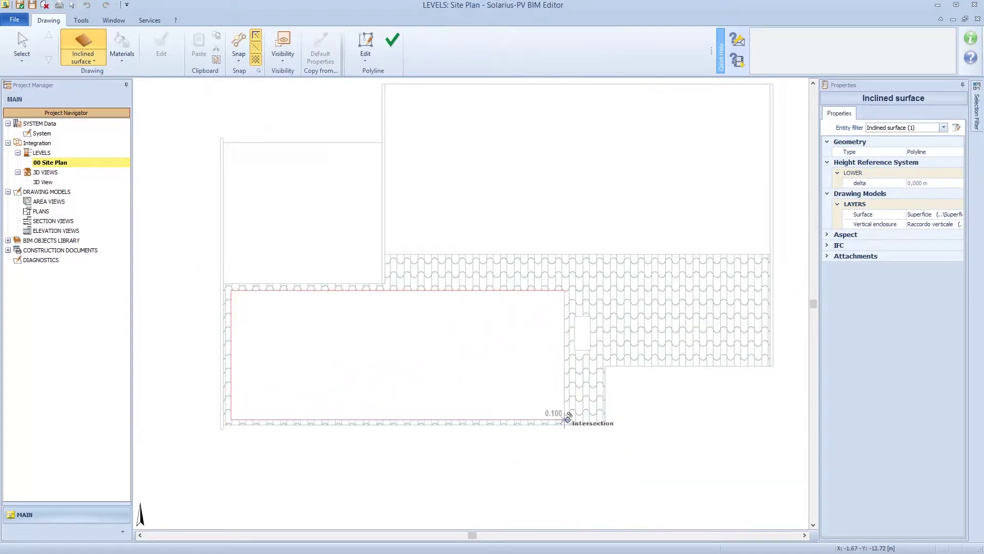
Step: In the inclined surface editor, draw a surface area across the lower roof rectangle's corners
{"action": "left_click", "coordinate": [391, 46]}
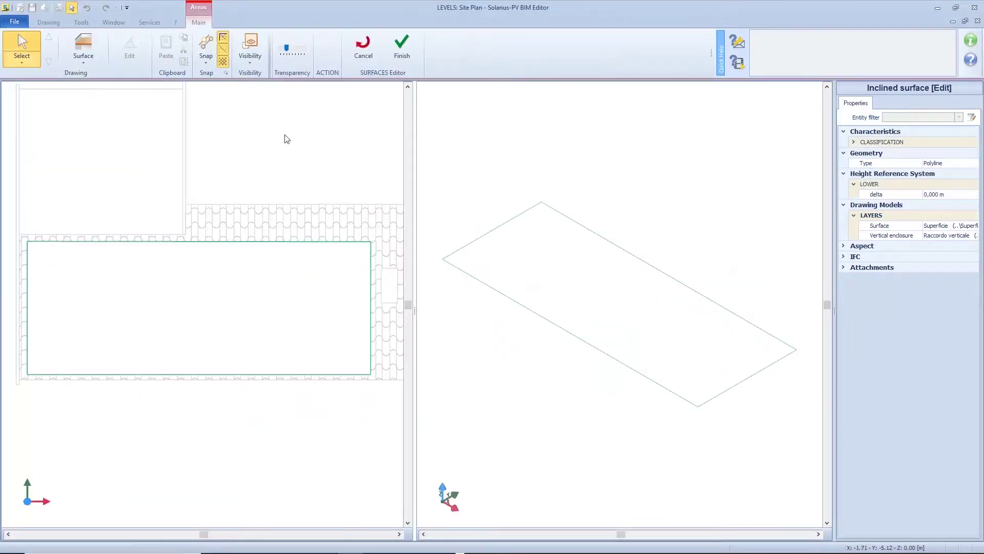
{"action": "middle_click_drag", "start_coordinate": [539, 290], "coordinate": [590, 300]}
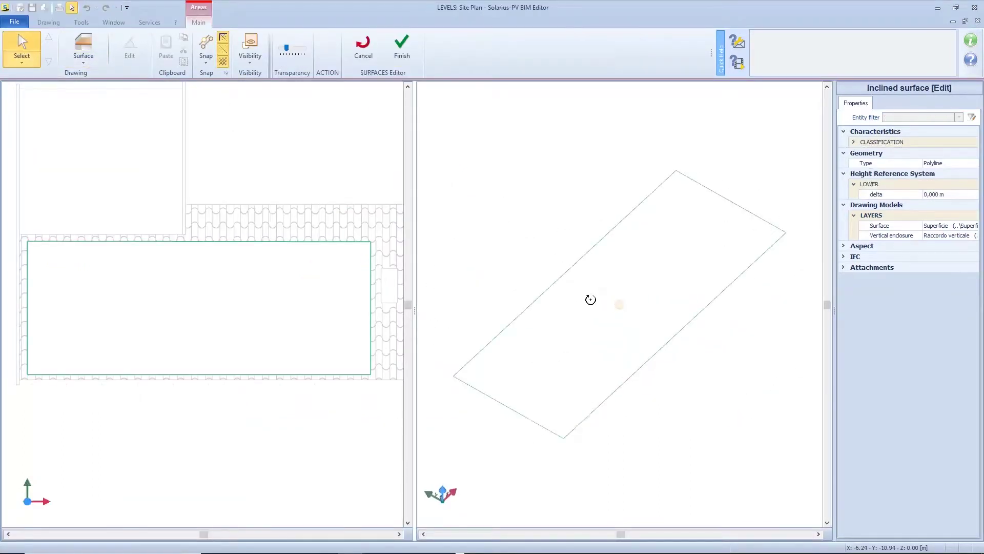
{"action": "left_click", "coordinate": [84, 55]}
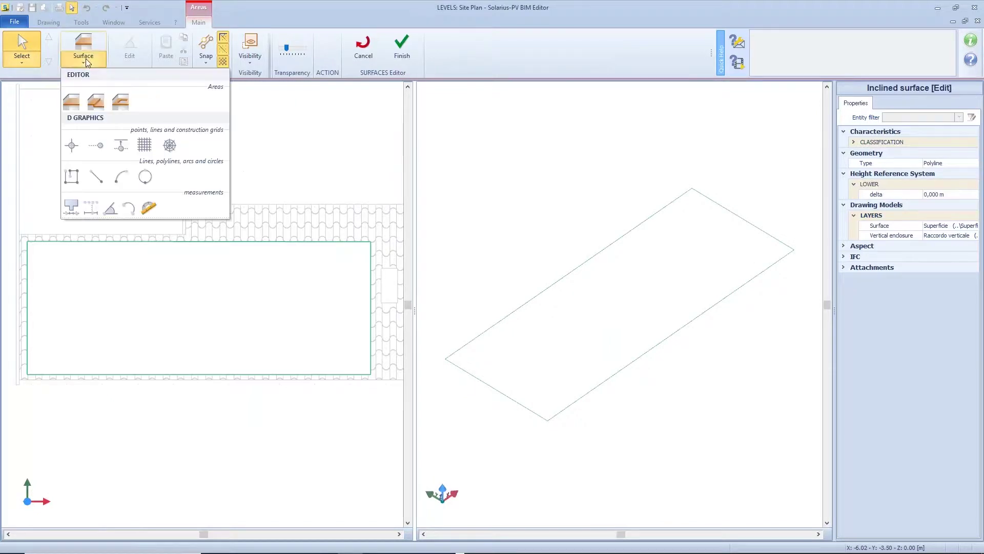
{"action": "left_click", "coordinate": [79, 100]}
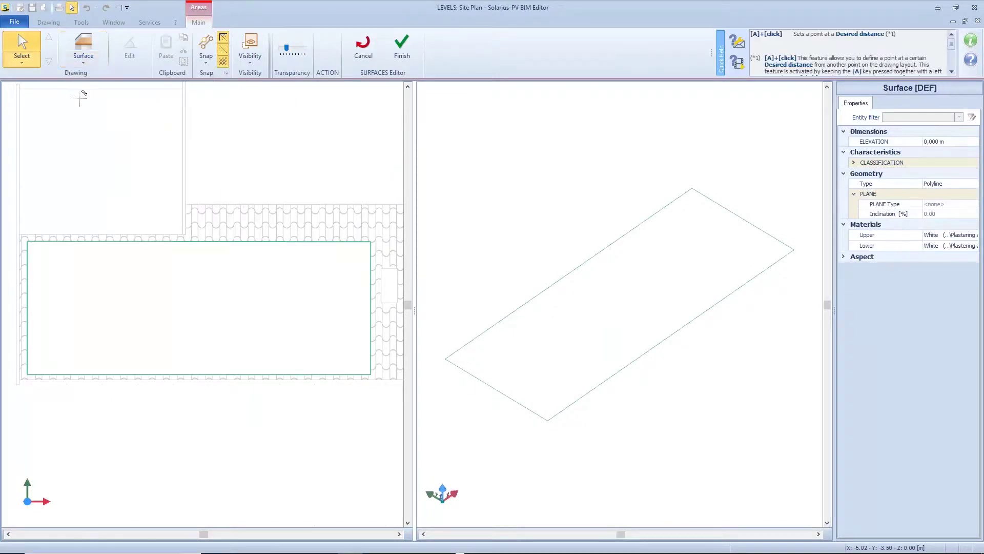
{"action": "left_click", "coordinate": [30, 368]}
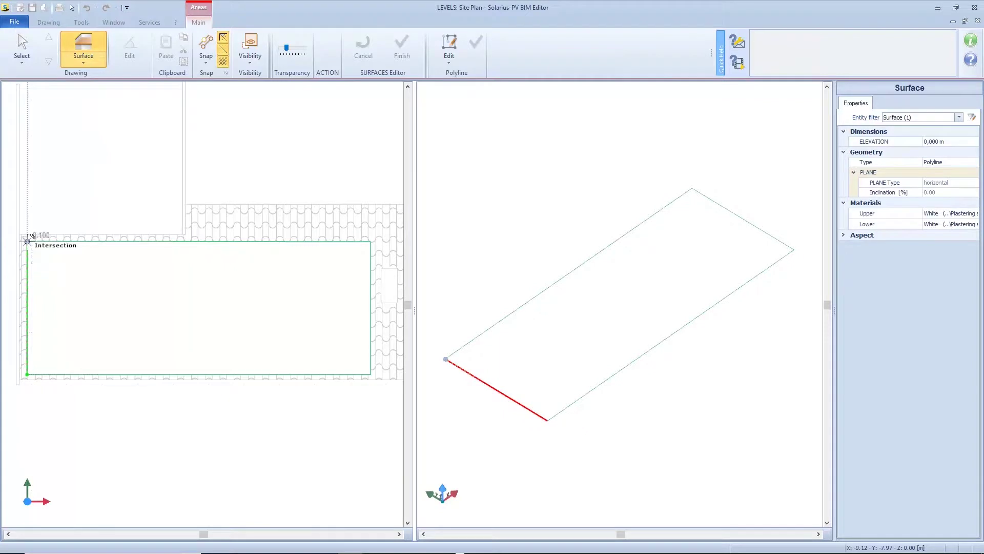
{"action": "left_click", "coordinate": [28, 240]}
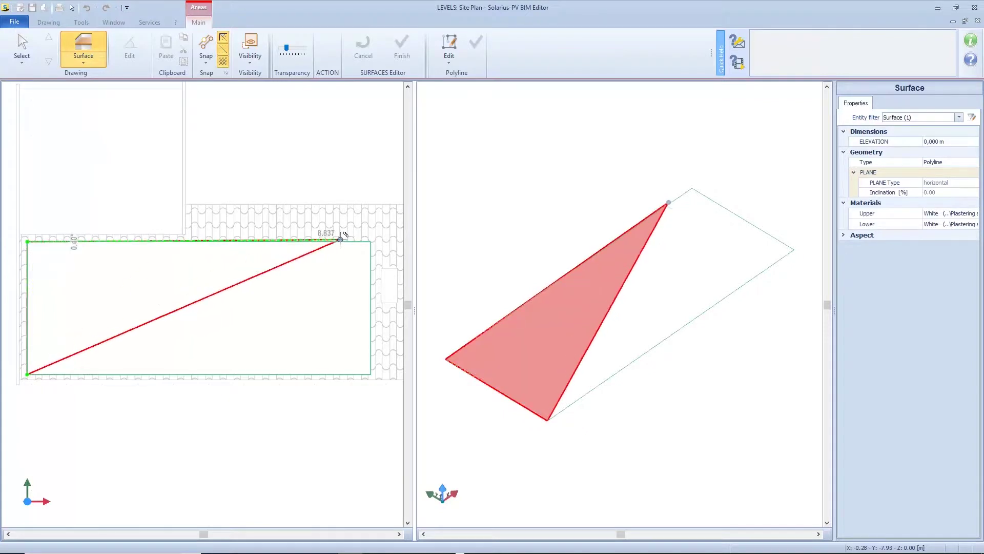
{"action": "left_click", "coordinate": [371, 241]}
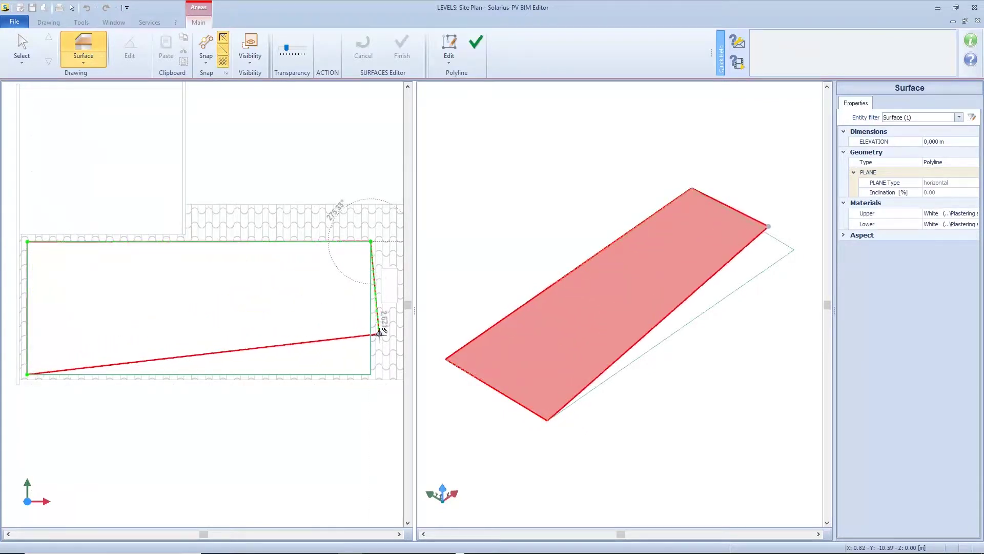
{"action": "right_click", "coordinate": [372, 373]}
{"action": "left_click", "coordinate": [403, 433]}
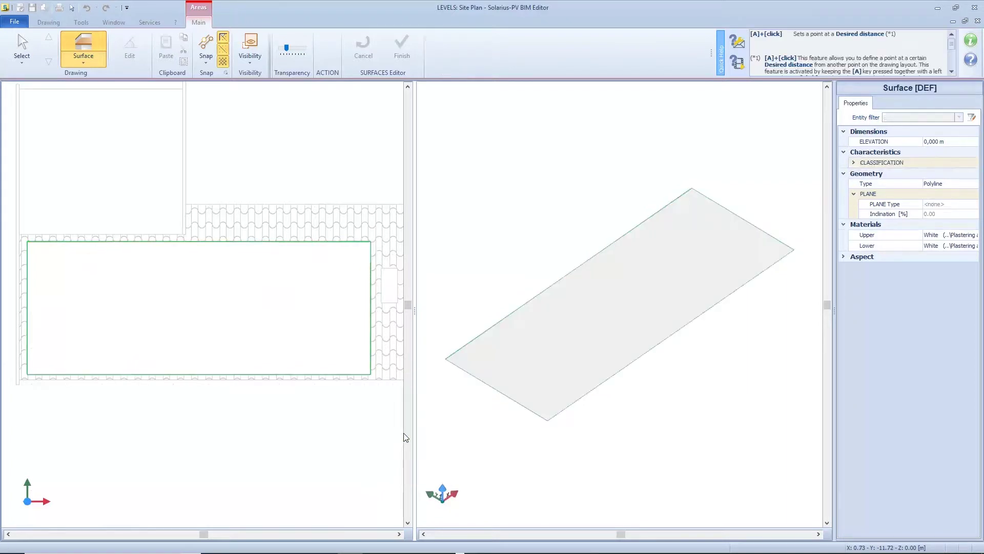
Step: Set the roof surface's plane type to 'through 3 points'
{"action": "key", "text": "Escape"}
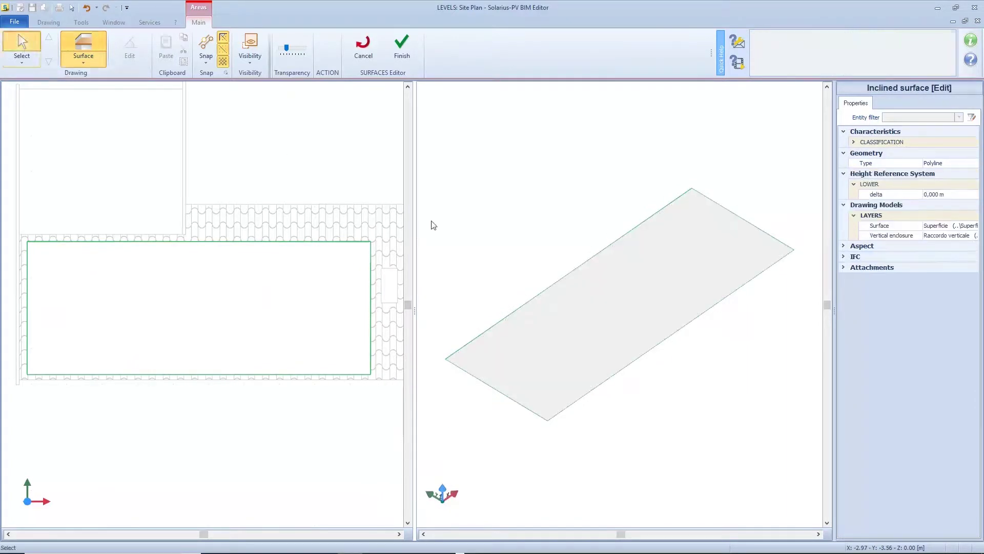
{"action": "left_click", "coordinate": [640, 307]}
{"action": "left_click", "coordinate": [953, 188]}
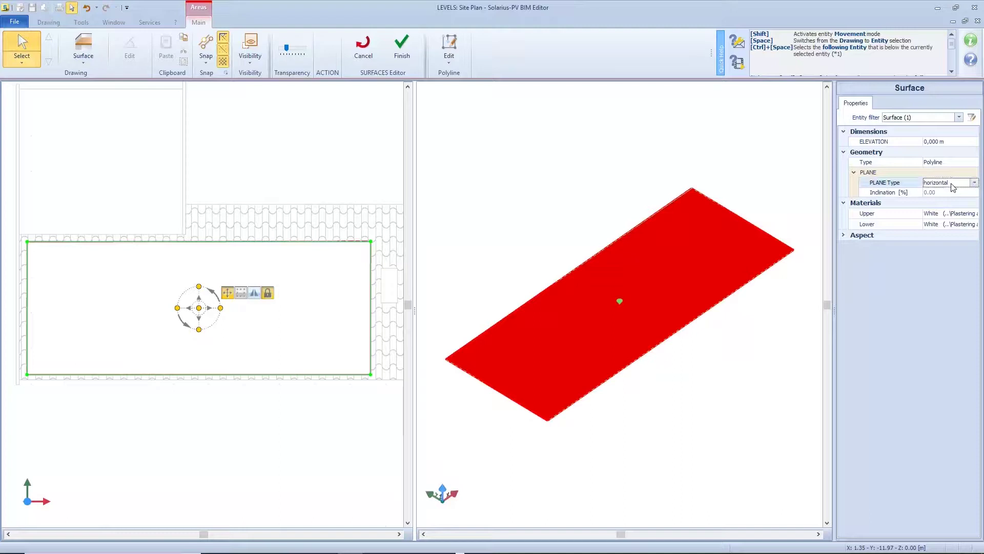
{"action": "left_click", "coordinate": [953, 188]}
{"action": "left_click", "coordinate": [949, 211]}
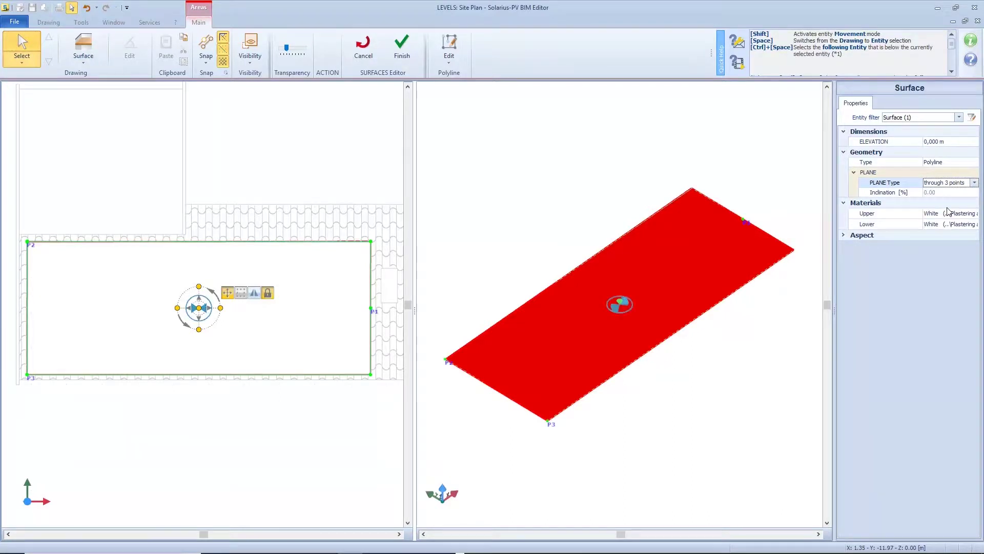
Step: Place P1–P3 on the rectangle corners and raise P1 to 2.100 m, tilting the roof
{"action": "left_click", "coordinate": [372, 308]}
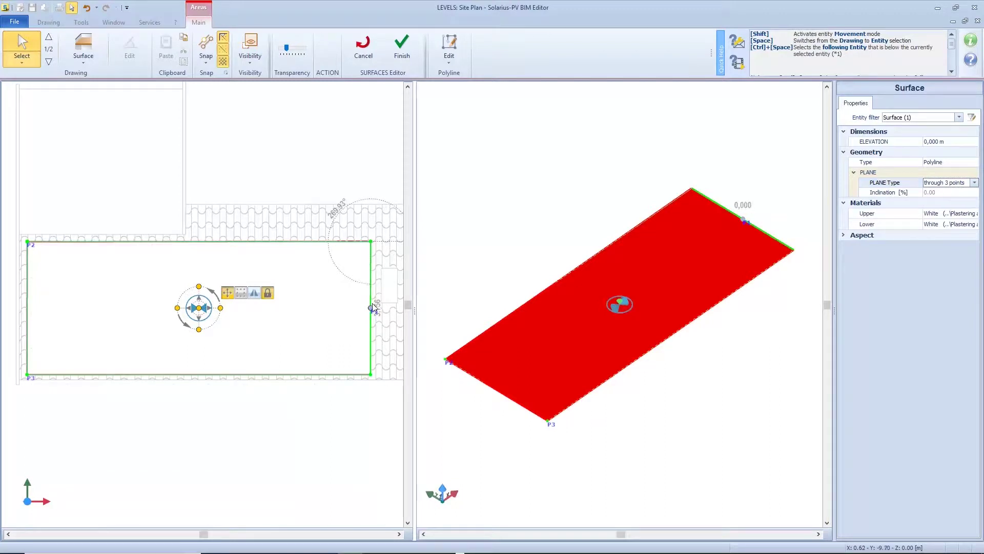
{"action": "left_click", "coordinate": [371, 241]}
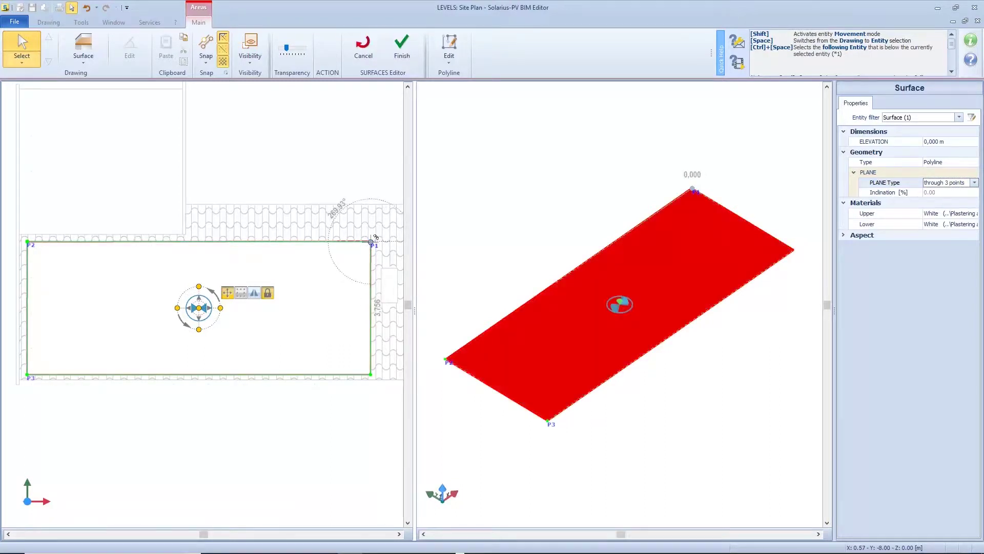
{"action": "left_click", "coordinate": [27, 242]}
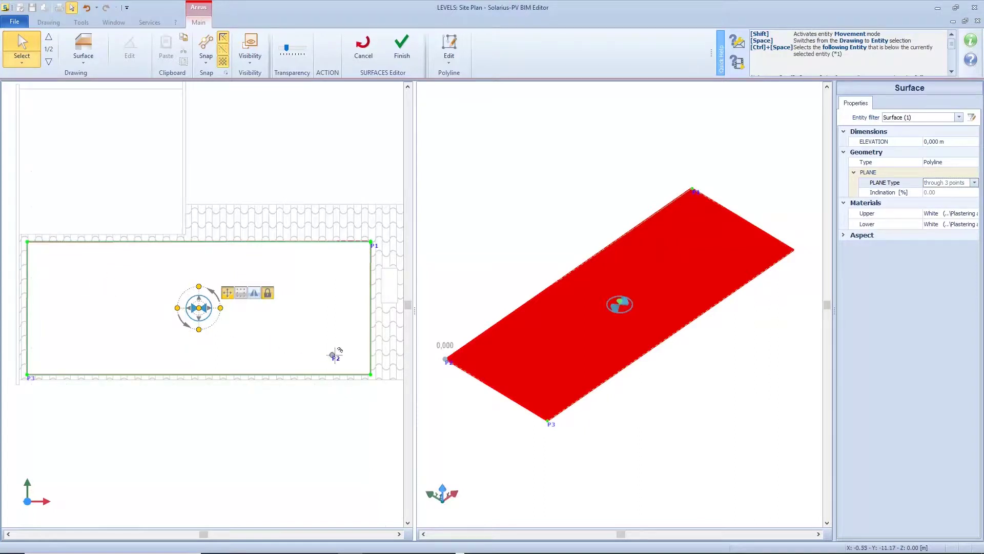
{"action": "left_click", "coordinate": [370, 374]}
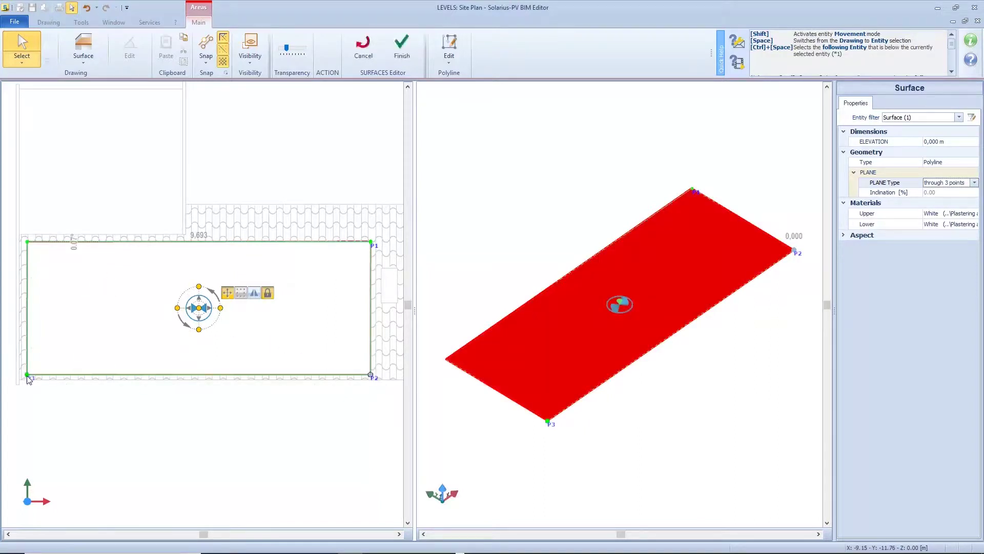
{"action": "left_click", "coordinate": [31, 363]}
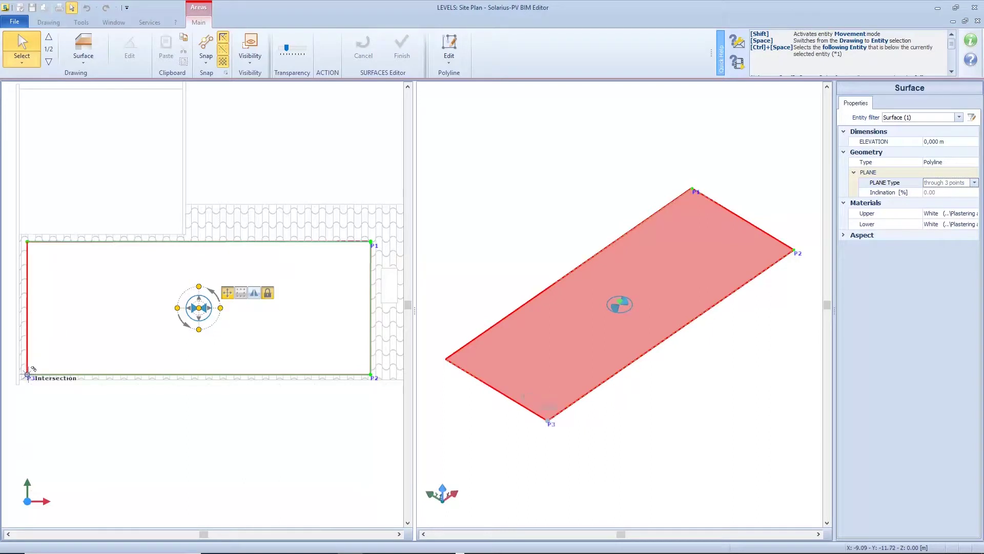
{"action": "middle_click_drag", "start_coordinate": [754, 288], "coordinate": [701, 297]}
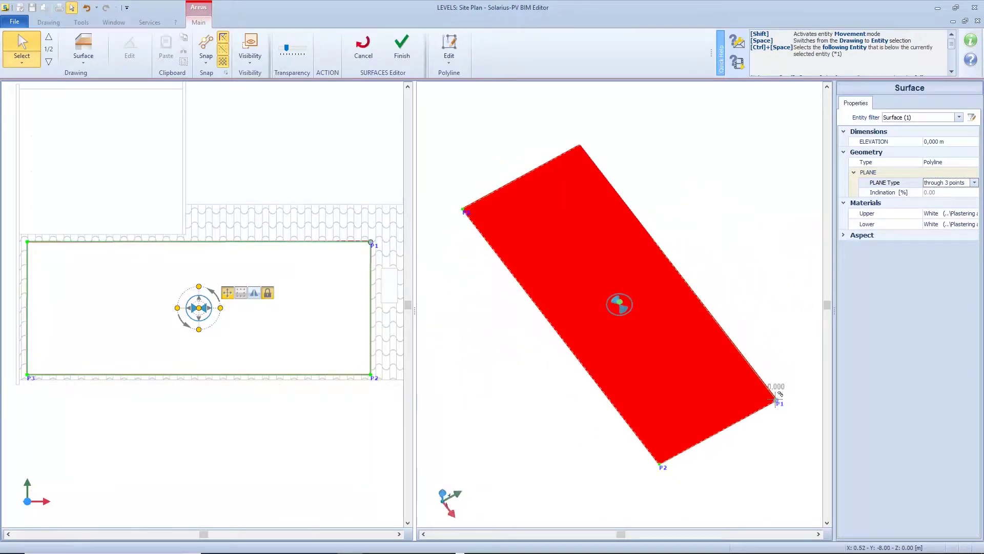
{"action": "left_click_drag", "start_coordinate": [779, 392], "coordinate": [775, 341]}
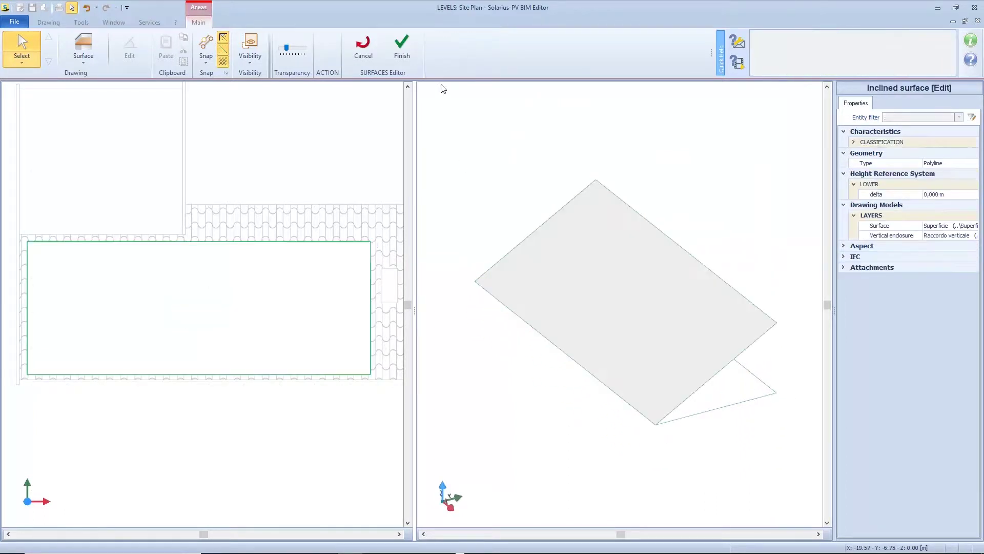
Step: Finish the inclined surface, open the 3D View and select the sloping roof plane
{"action": "left_click", "coordinate": [400, 46]}
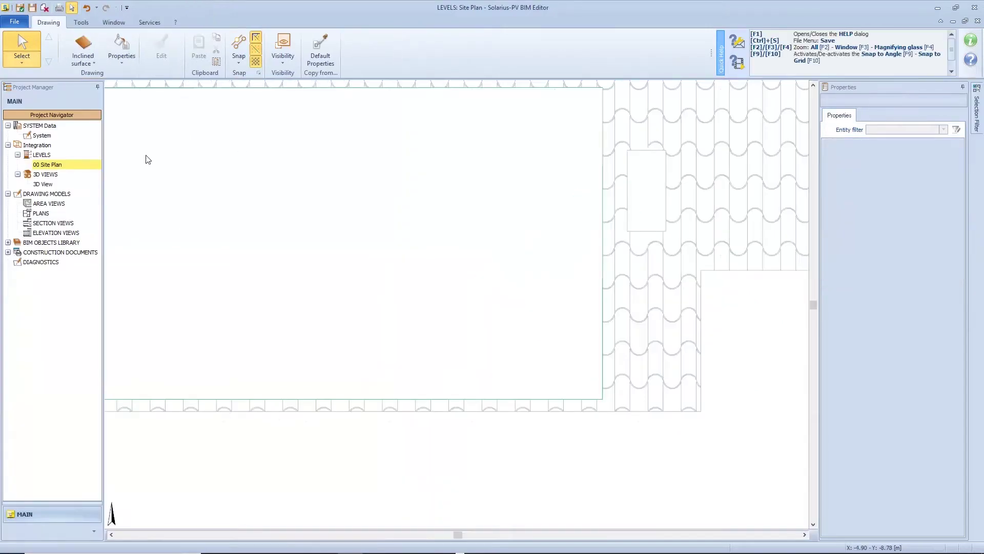
{"action": "scroll", "coordinate": [468, 286], "scroll_direction": "down", "scroll_amount": 4}
{"action": "scroll", "coordinate": [426, 369], "scroll_direction": "down", "scroll_amount": 2}
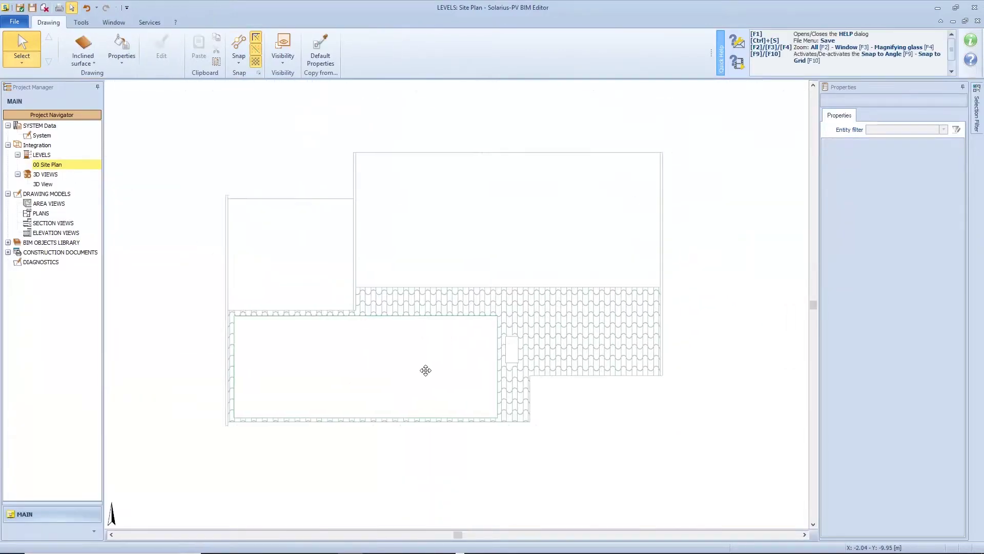
{"action": "double_click", "coordinate": [46, 184]}
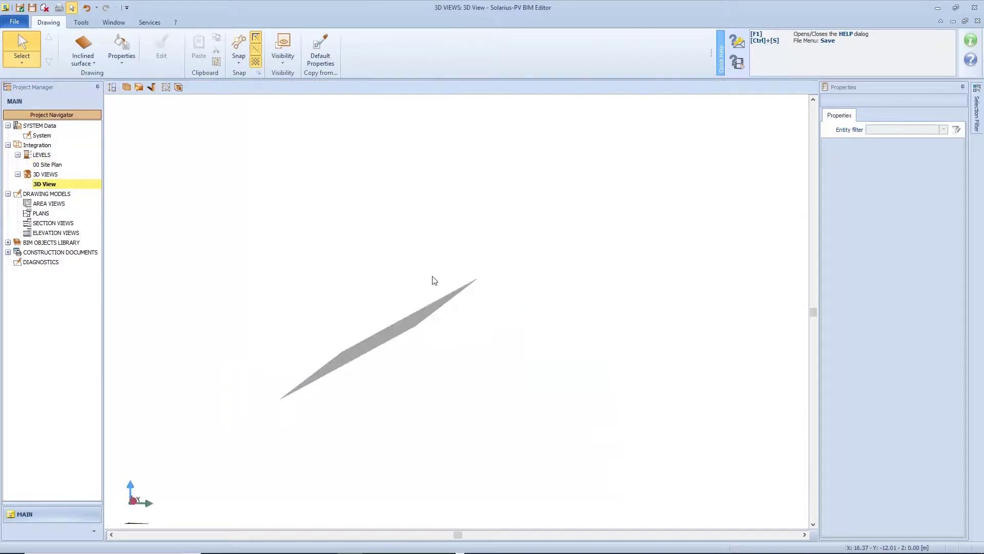
{"action": "middle_click_drag", "start_coordinate": [431, 281], "coordinate": [248, 246]}
{"action": "left_click", "coordinate": [378, 371]}
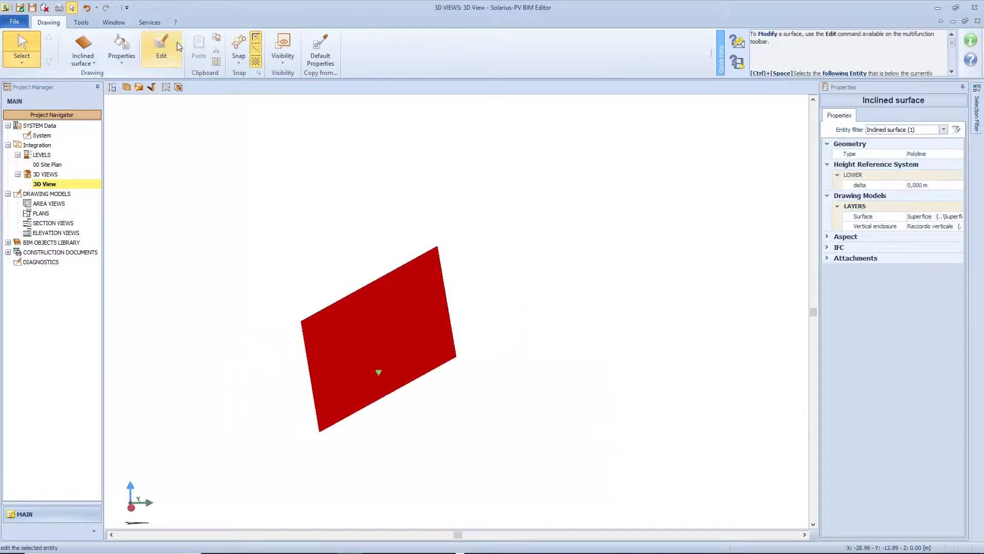
Step: Reopen the inclined surface and raise its P1 corner
{"action": "double_click", "coordinate": [378, 371]}
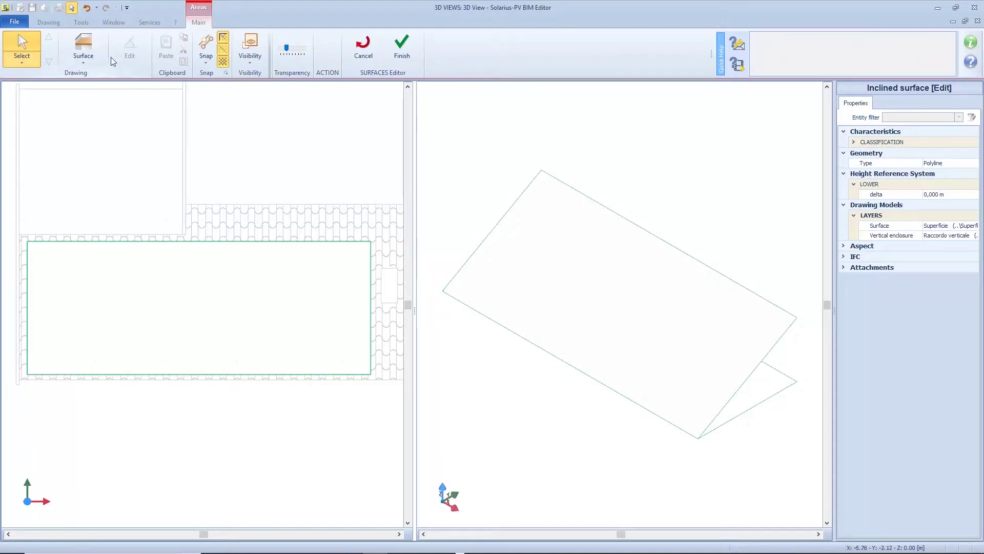
{"action": "left_click", "coordinate": [547, 173]}
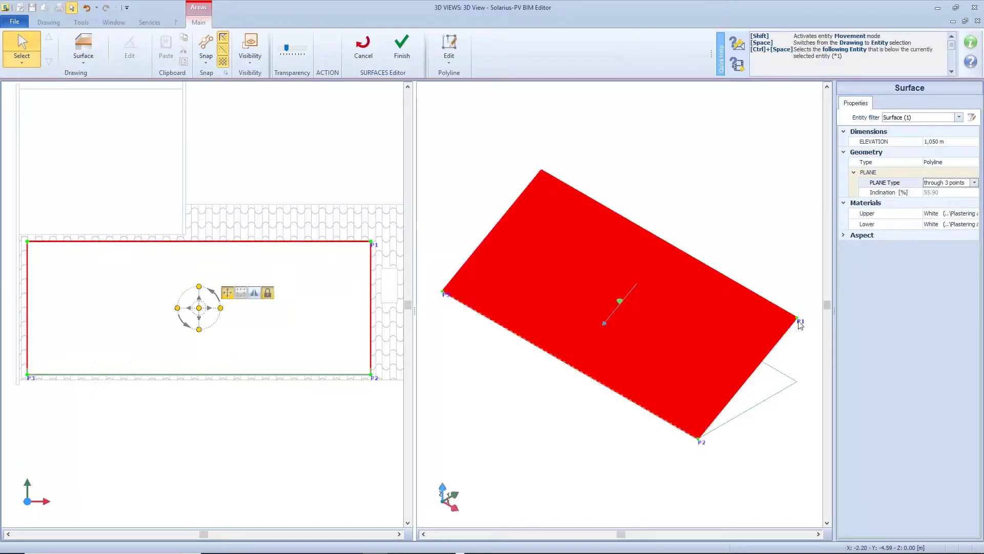
{"action": "left_click_drag", "start_coordinate": [803, 313], "coordinate": [804, 298]}
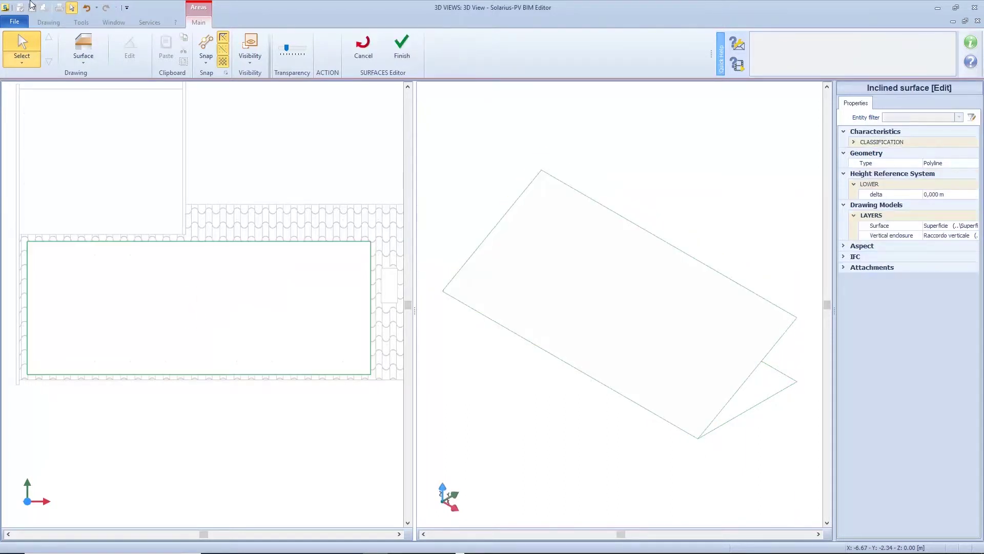
Step: Trace a closed vertical enclosure around the roof rectangle's four corners
{"action": "left_click", "coordinate": [101, 60]}
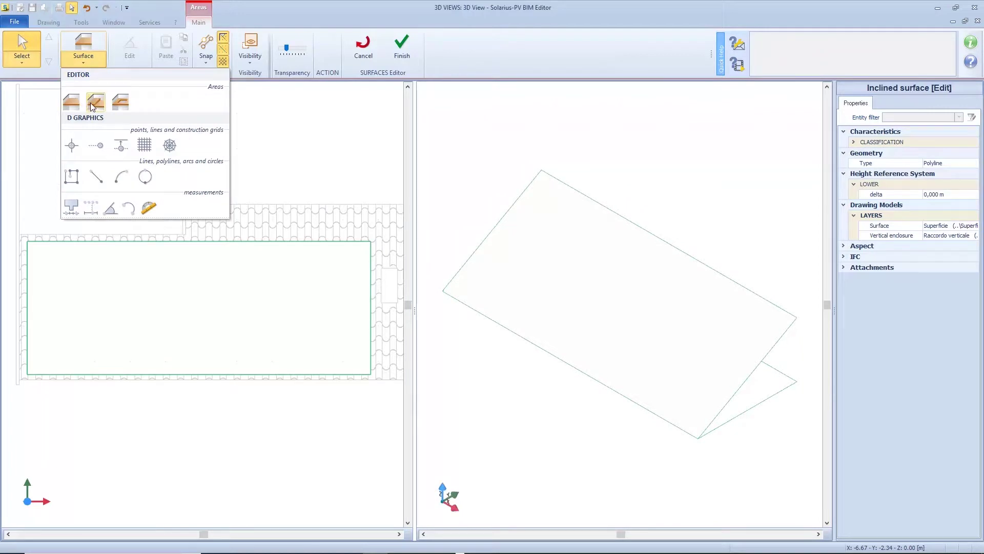
{"action": "left_click", "coordinate": [93, 106]}
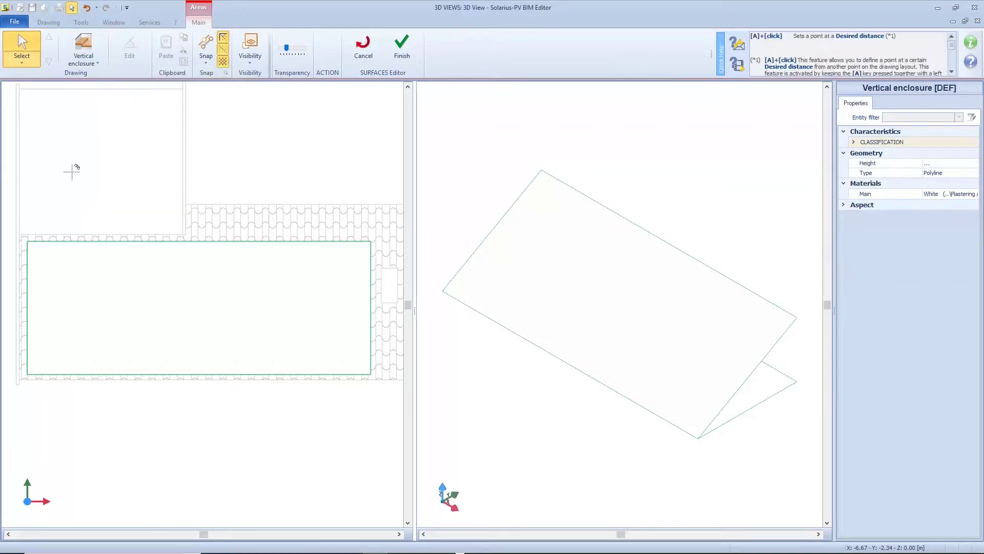
{"action": "left_click", "coordinate": [32, 370]}
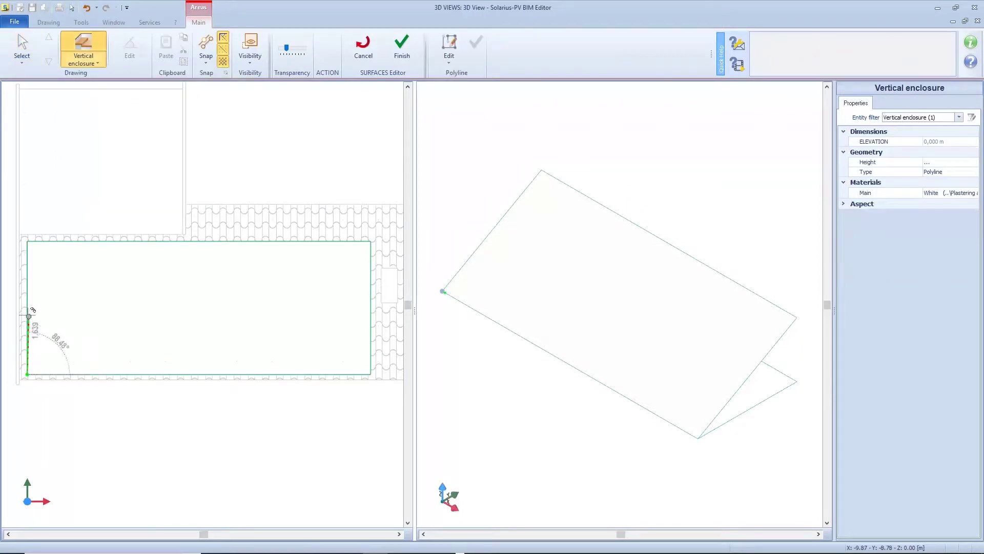
{"action": "left_click", "coordinate": [23, 240]}
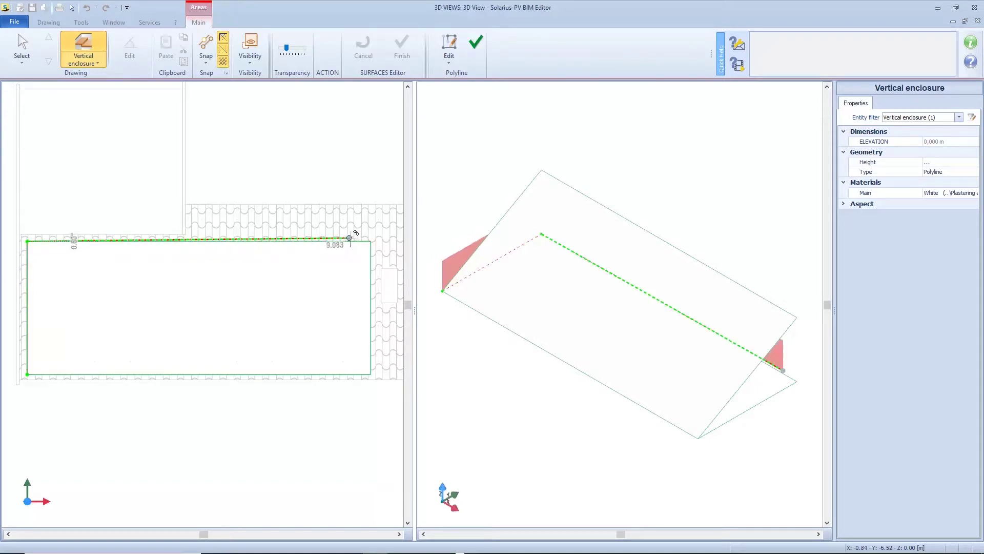
{"action": "left_click", "coordinate": [371, 241]}
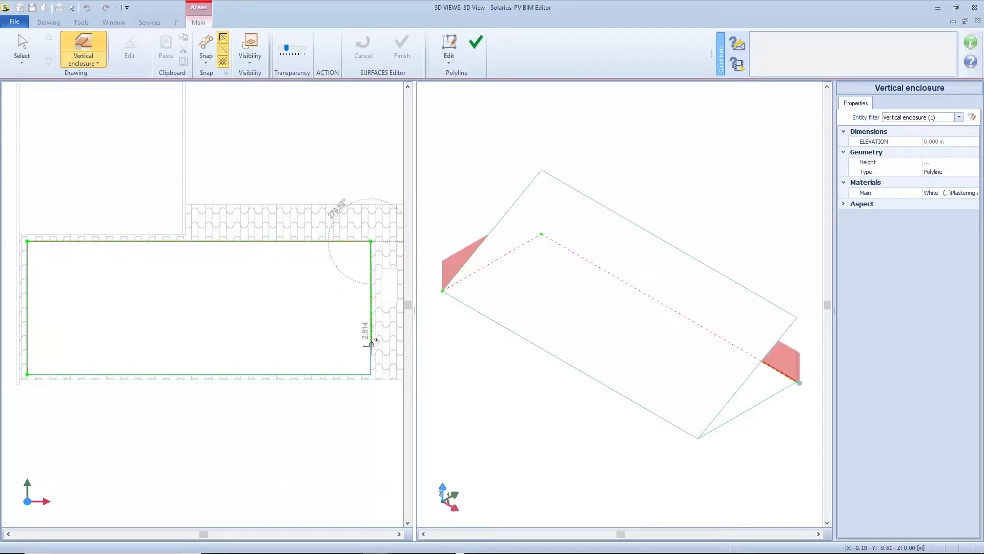
{"action": "right_click", "coordinate": [372, 374]}
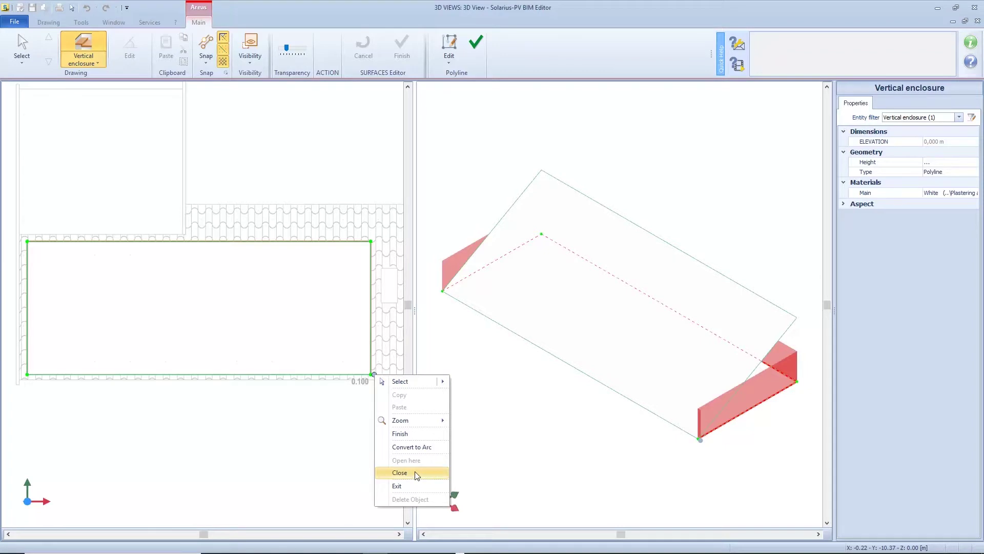
{"action": "left_click", "coordinate": [417, 473]}
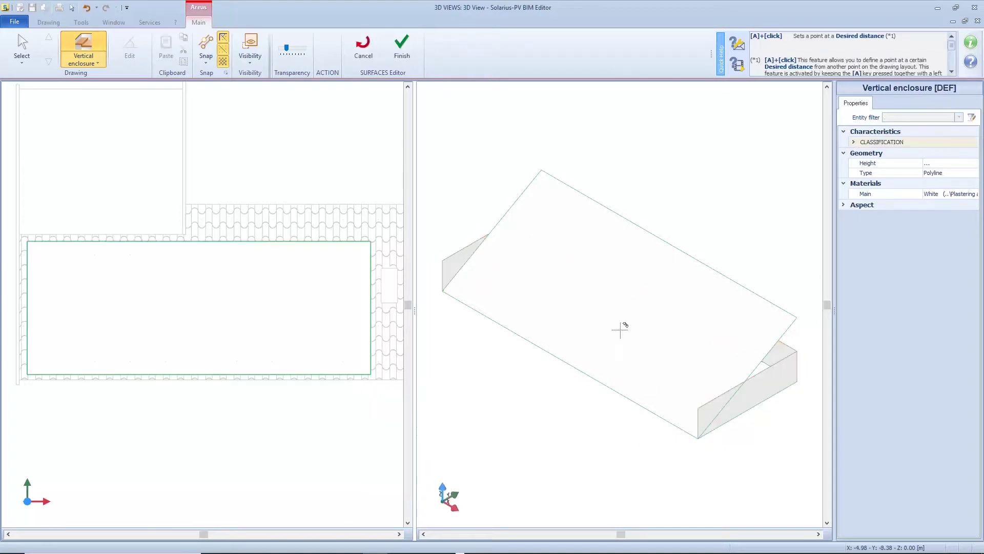
Step: Lower the left vertical enclosure's corner node to 0.001 m
{"action": "left_click", "coordinate": [444, 281]}
{"action": "left_click", "coordinate": [443, 292]}
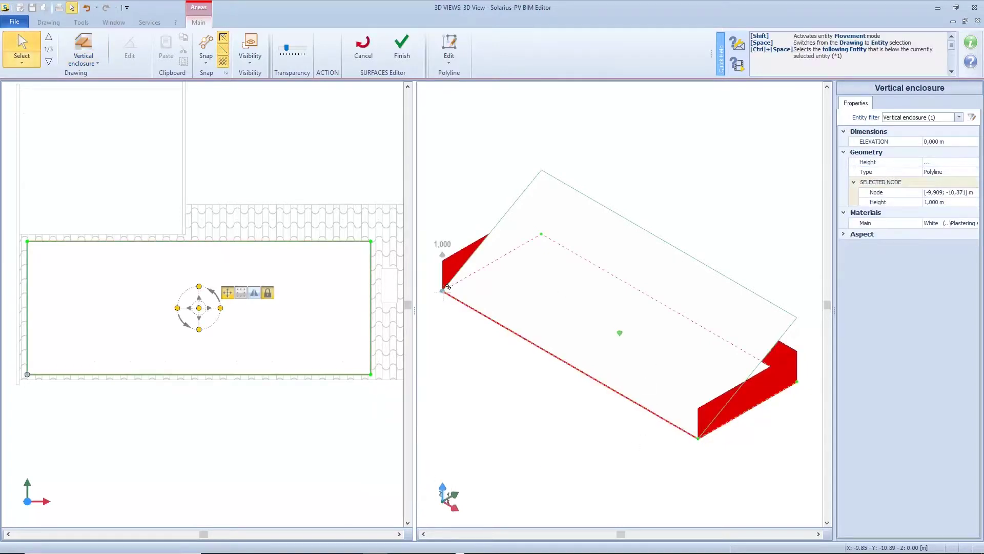
{"action": "left_click", "coordinate": [444, 253]}
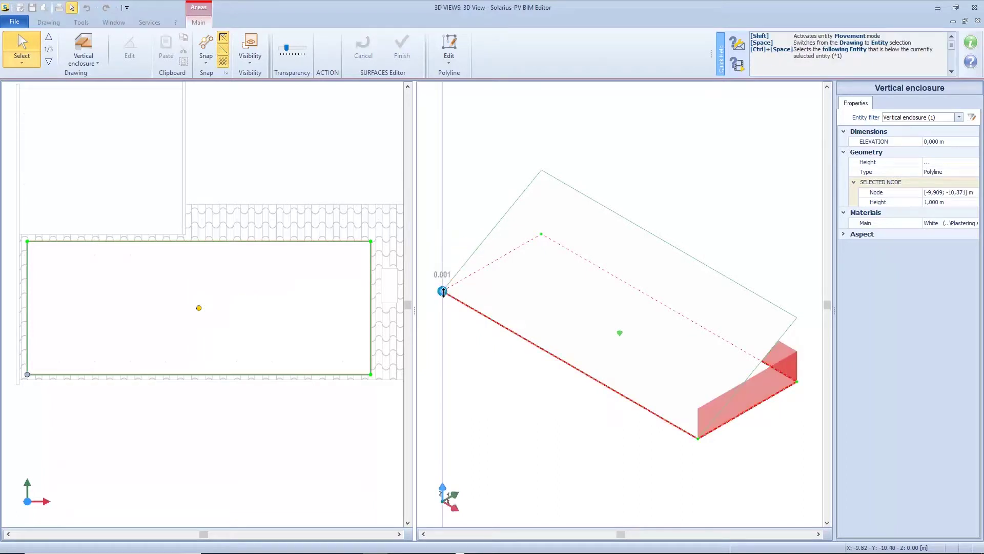
{"action": "left_click", "coordinate": [443, 290]}
{"action": "middle_click_drag", "start_coordinate": [511, 270], "coordinate": [581, 233]}
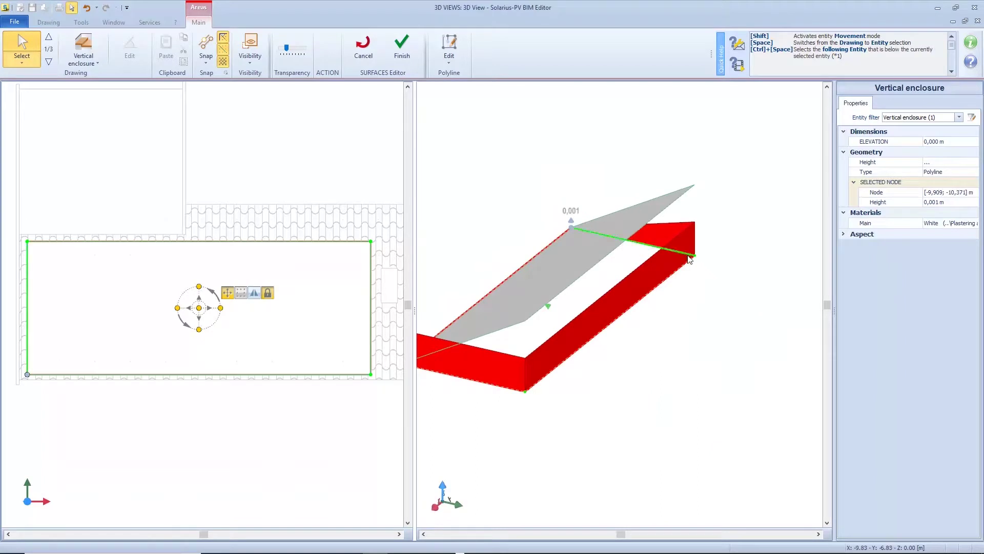
Step: Raise the high wall corner and the front-bottom corner to 2,100 m
{"action": "left_click", "coordinate": [694, 256]}
{"action": "left_click_drag", "start_coordinate": [699, 219], "coordinate": [692, 191]}
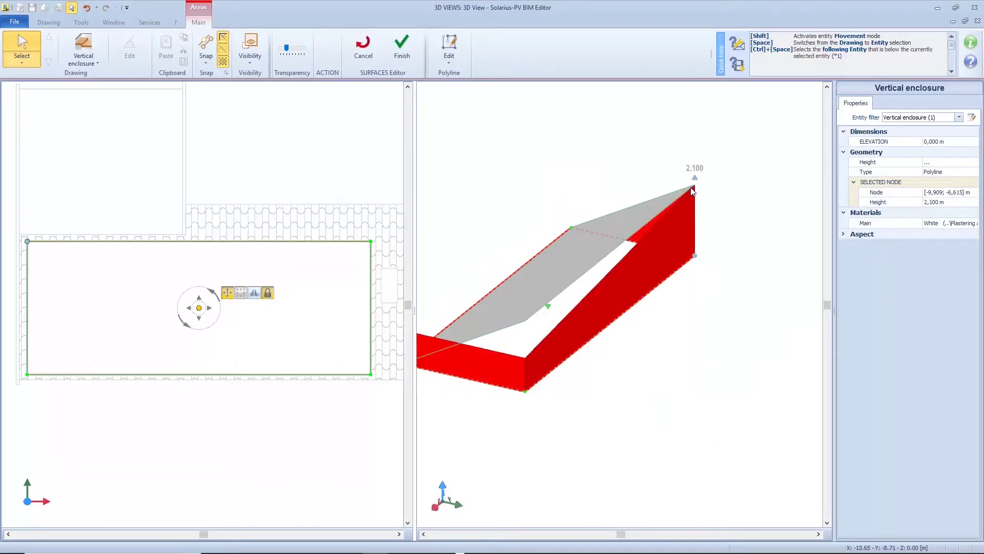
{"action": "left_click", "coordinate": [526, 392]}
{"action": "left_click_drag", "start_coordinate": [527, 350], "coordinate": [525, 307]}
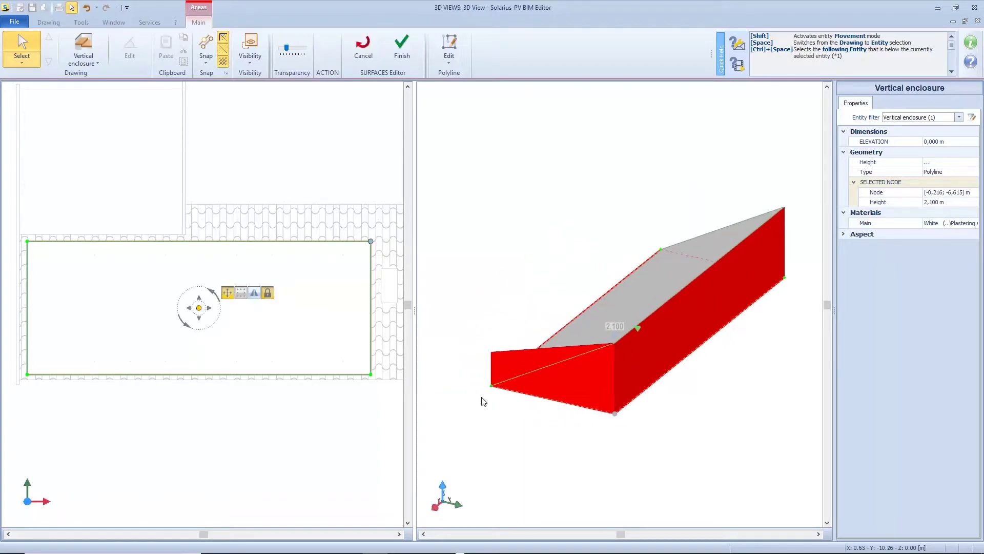
Step: Drop the front-left corner to 0,001 m and finish the wedge-shaped roof
{"action": "left_click", "coordinate": [491, 385]}
{"action": "left_click_drag", "start_coordinate": [490, 358], "coordinate": [492, 386]}
{"action": "mouse_move", "coordinate": [494, 264]}
{"action": "middle_mouse_down"}
{"action": "mouse_move", "coordinate": [530, 274]}
{"action": "mouse_move", "coordinate": [574, 266]}
{"action": "middle_mouse_up"}
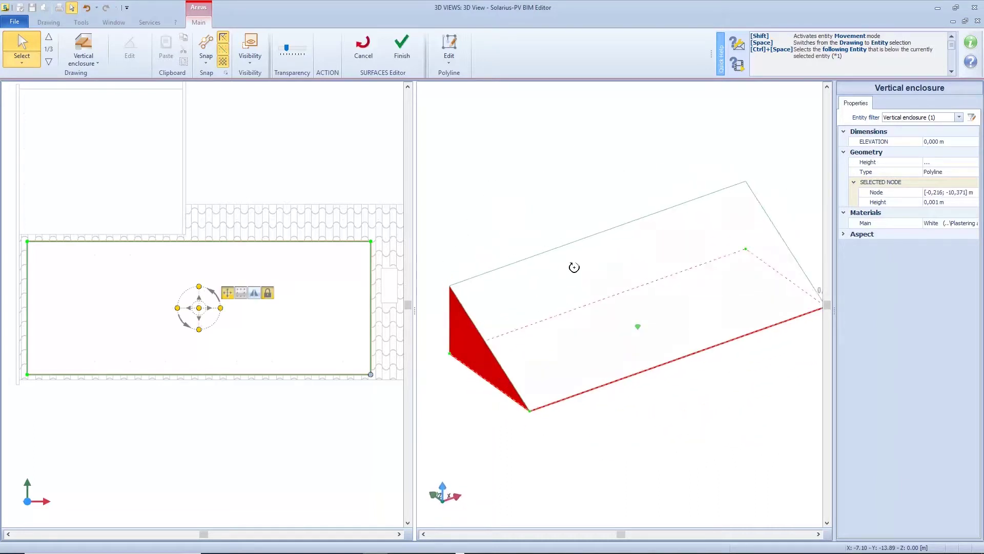
{"action": "left_click", "coordinate": [401, 44]}
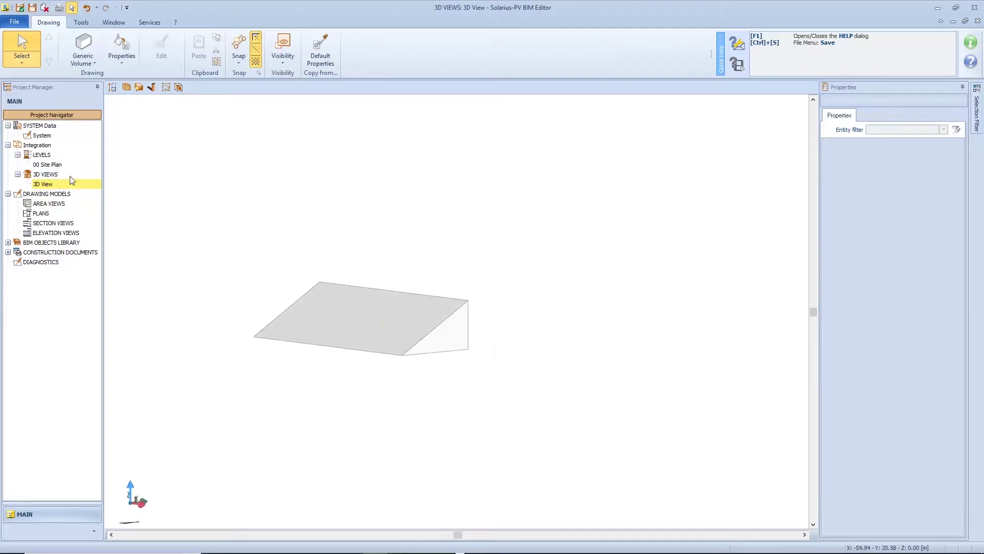
Step: On 00 Site Plan, draw a closed generic volume over the small roof rectangle's four corners
{"action": "double_click", "coordinate": [50, 164]}
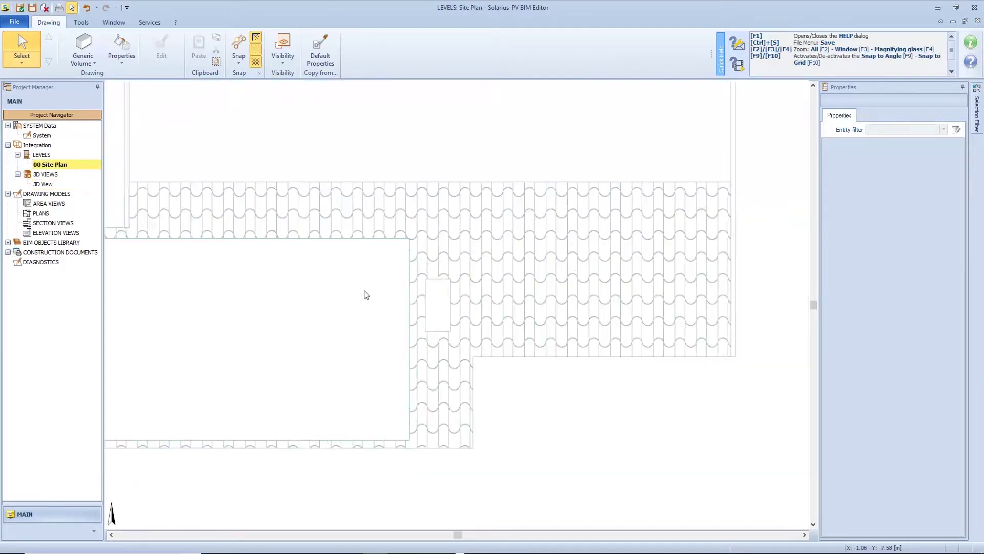
{"action": "scroll", "coordinate": [367, 298], "scroll_direction": "down", "scroll_amount": 3}
{"action": "scroll", "coordinate": [467, 328], "scroll_direction": "up", "scroll_amount": 2}
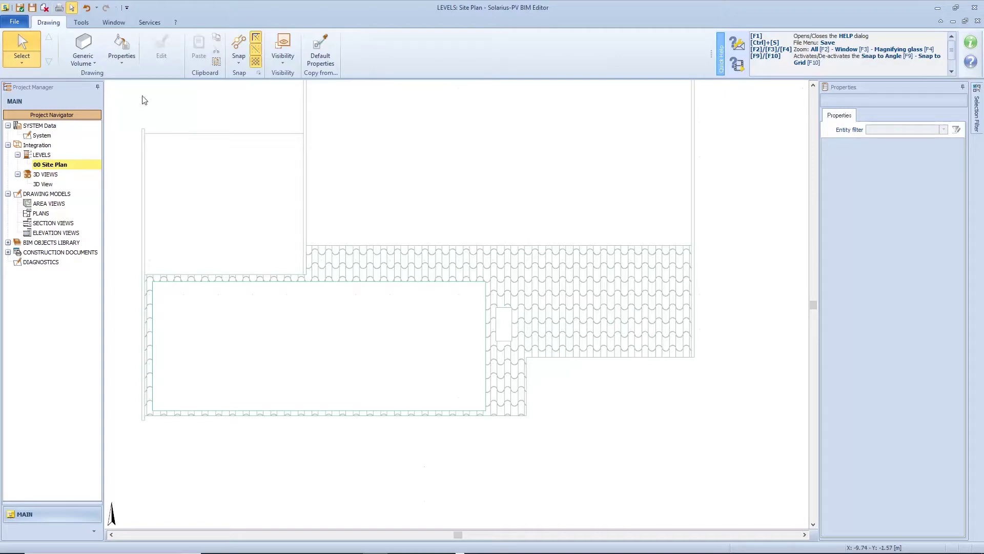
{"action": "left_click", "coordinate": [83, 45]}
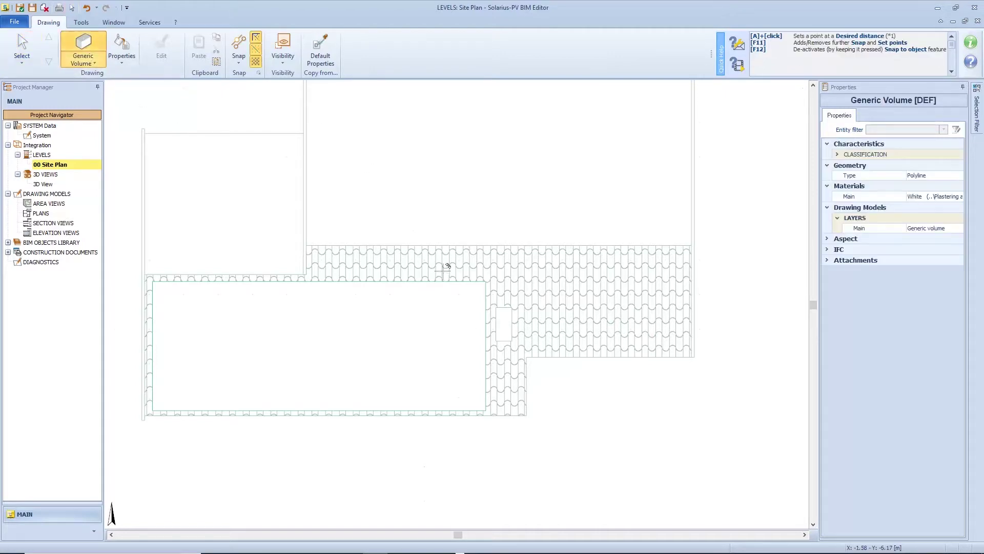
{"action": "scroll", "coordinate": [506, 334], "scroll_direction": "up", "scroll_amount": 4}
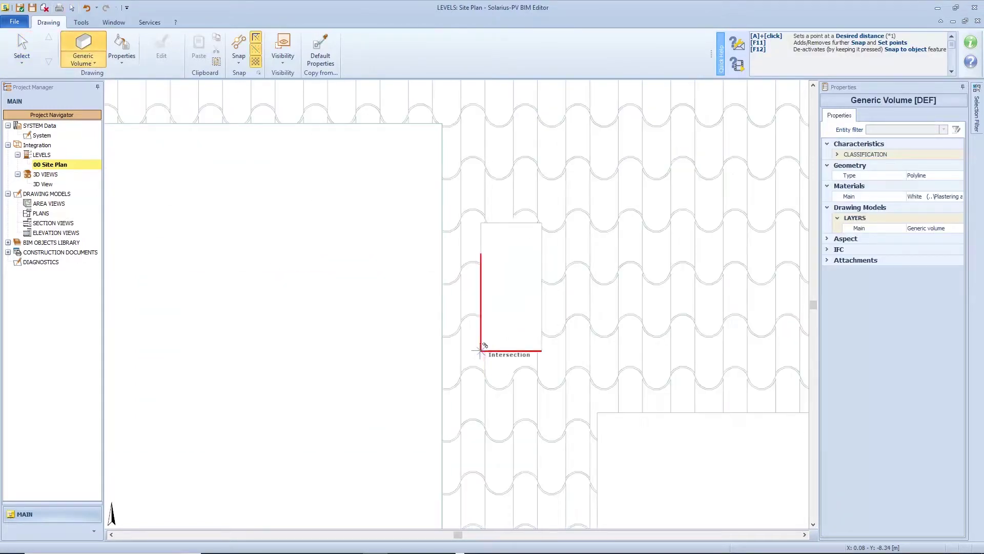
{"action": "left_click", "coordinate": [481, 351]}
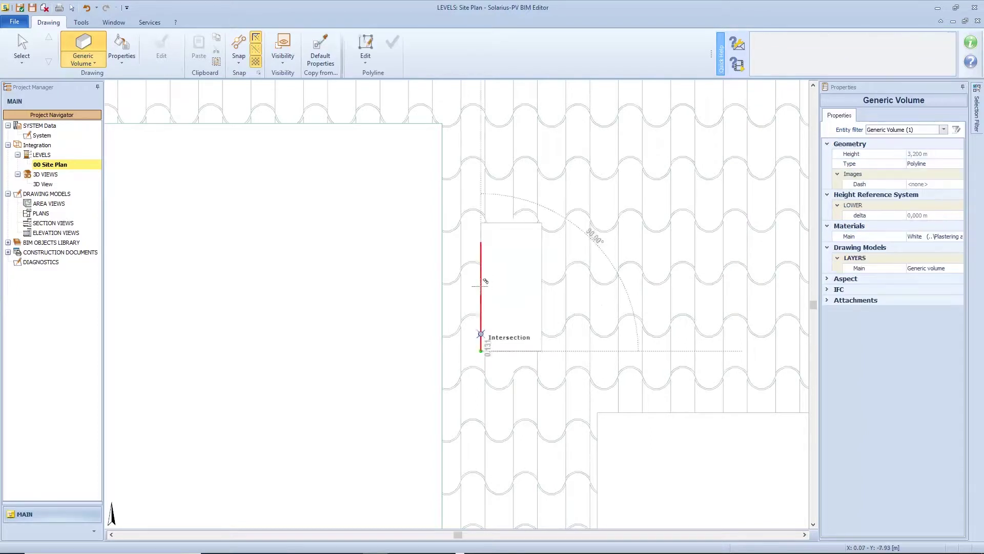
{"action": "left_click", "coordinate": [481, 222]}
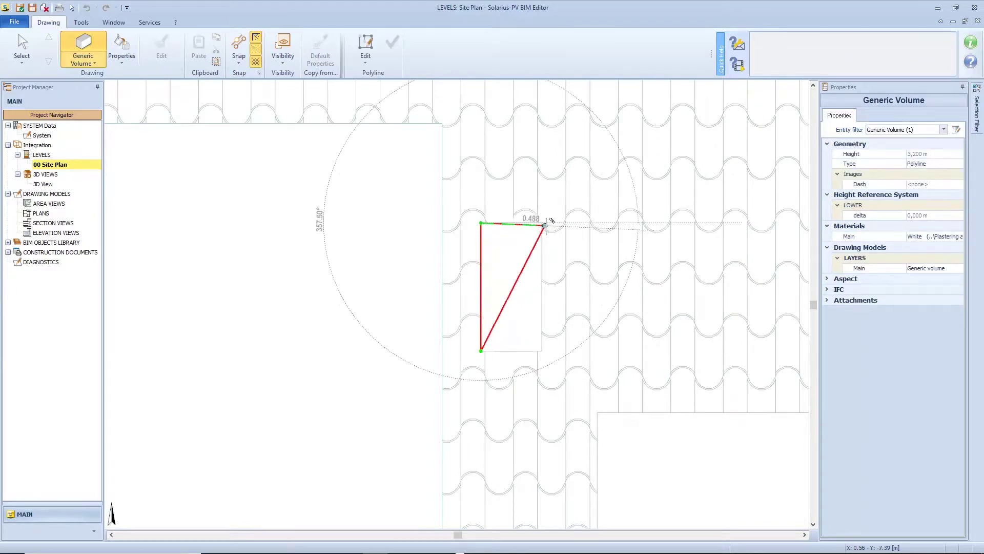
{"action": "left_click", "coordinate": [542, 223]}
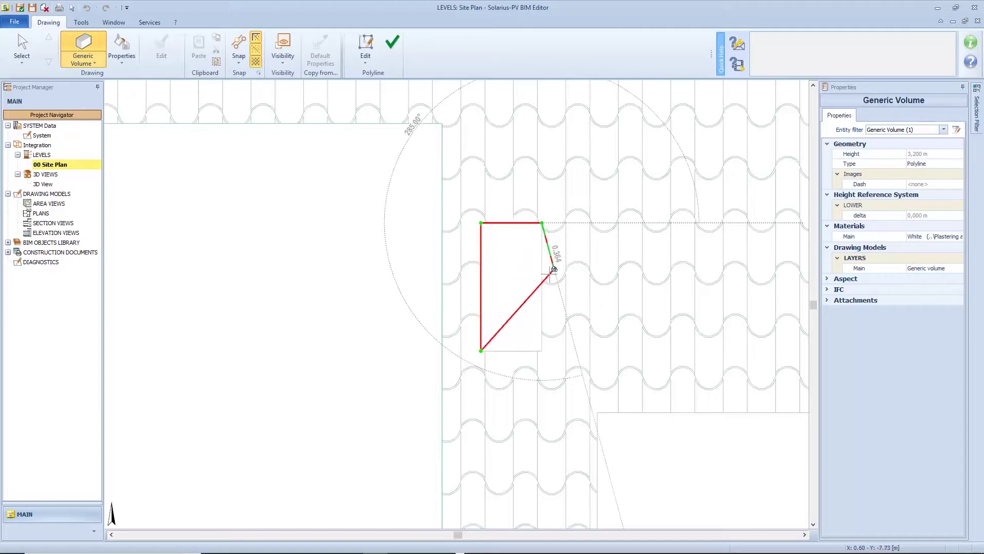
{"action": "left_click", "coordinate": [542, 351]}
{"action": "right_click", "coordinate": [556, 351]}
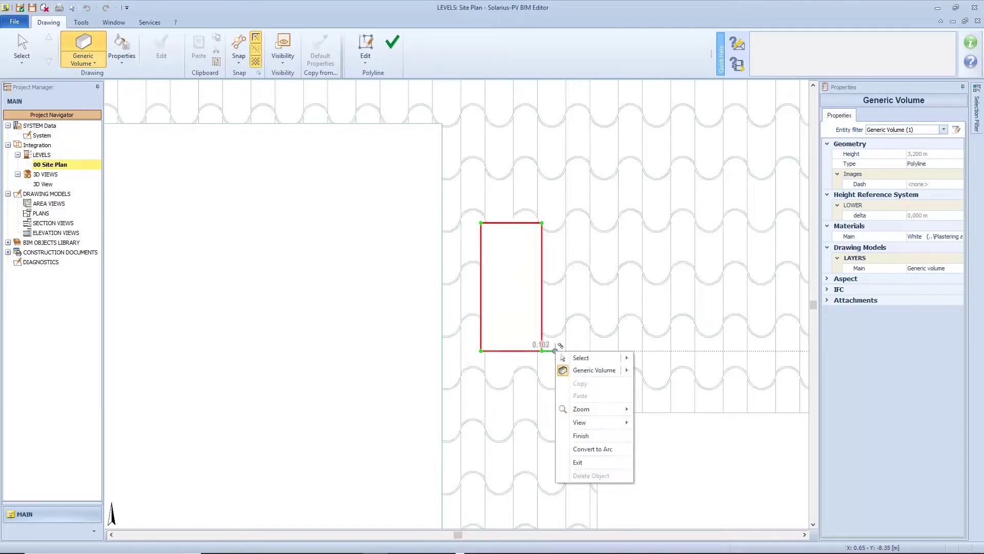
{"action": "left_click", "coordinate": [581, 435]}
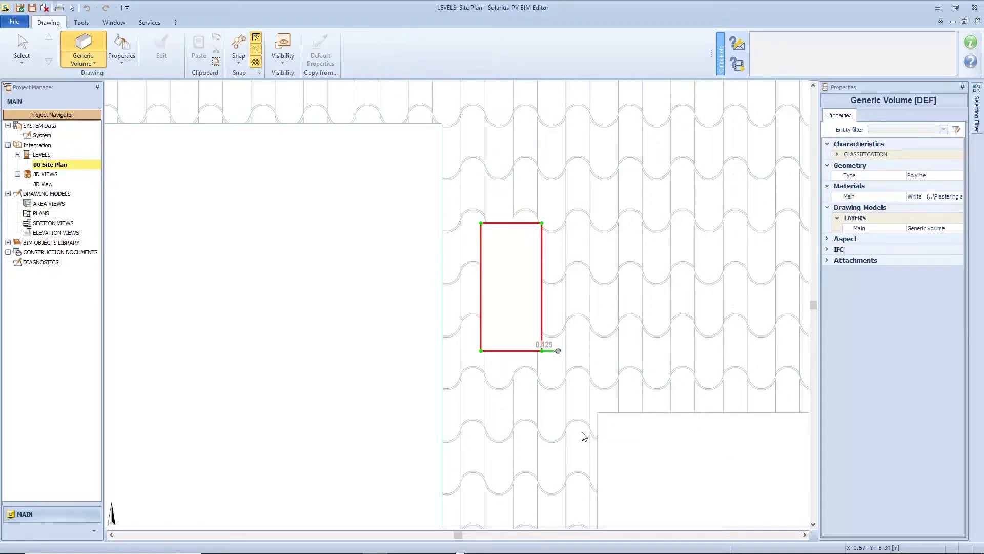
{"action": "scroll", "coordinate": [527, 308], "scroll_direction": "down", "scroll_amount": 5}
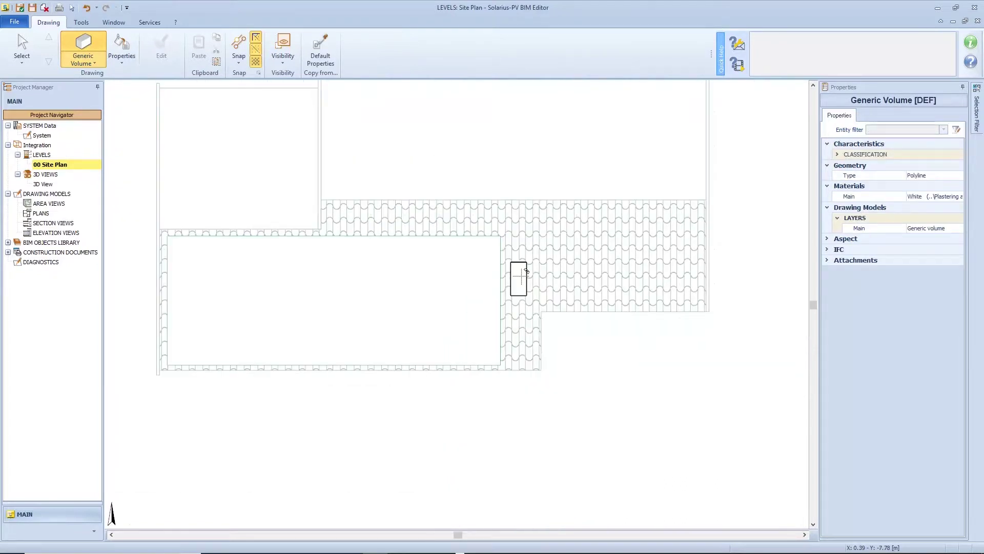
Step: In the 3D View, set the chimney column's height to 6 m and deselect it
{"action": "double_click", "coordinate": [45, 184]}
{"action": "left_click", "coordinate": [21, 49]}
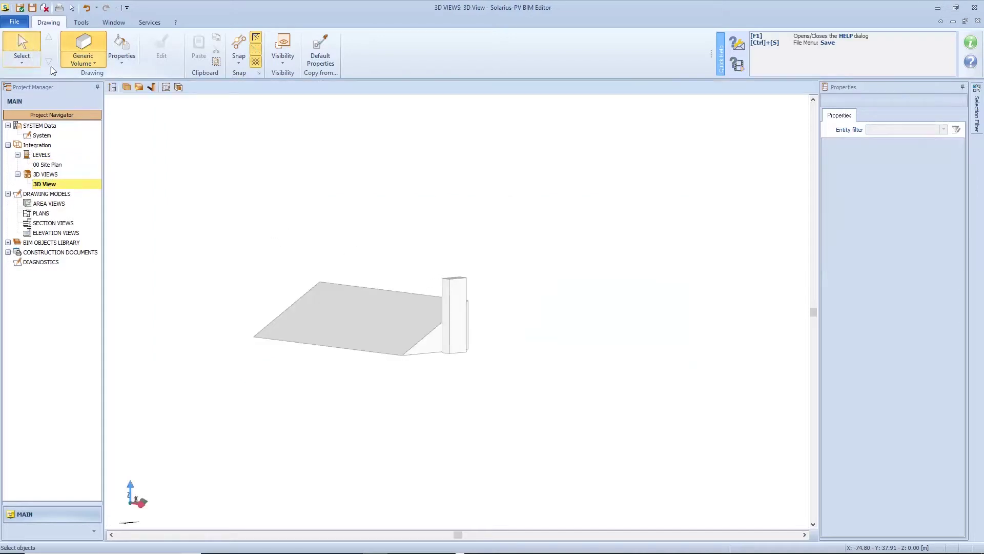
{"action": "middle_click_drag", "start_coordinate": [318, 287], "coordinate": [466, 309]}
{"action": "left_click", "coordinate": [540, 306]}
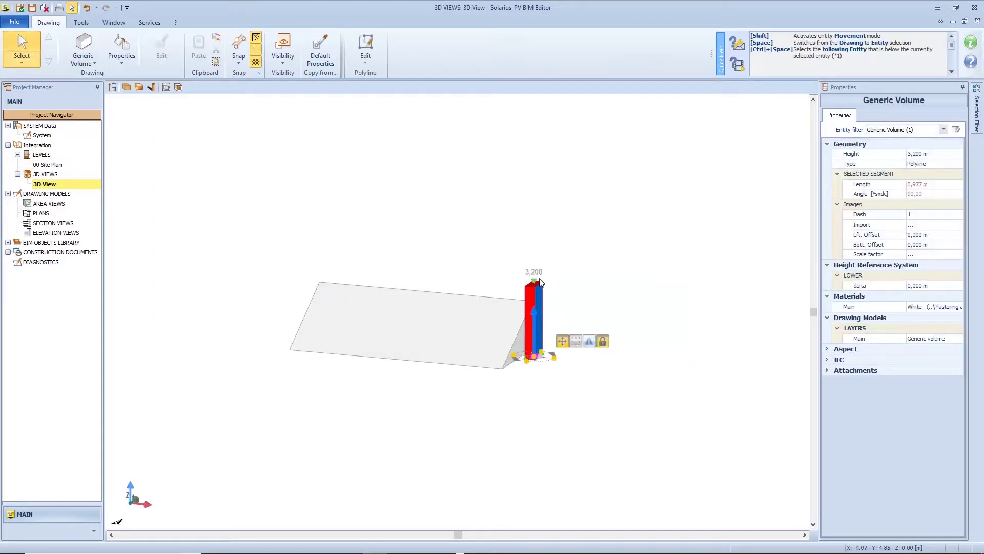
{"action": "left_click_drag", "start_coordinate": [533, 281], "coordinate": [531, 242]}
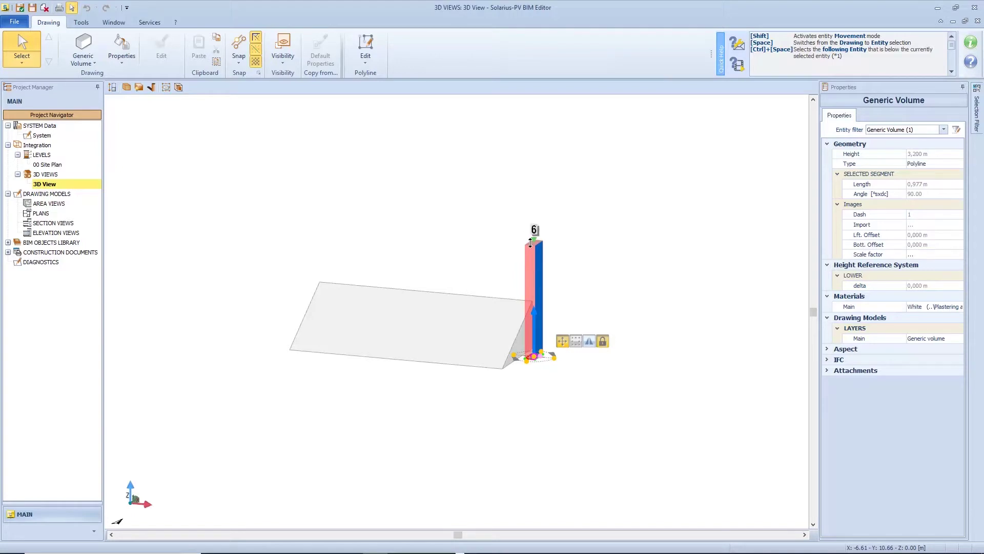
{"action": "type", "text": "6"}
{"action": "key", "text": "Return"}
{"action": "middle_click_drag", "start_coordinate": [433, 266], "coordinate": [388, 259]}
{"action": "left_click", "coordinate": [359, 252]}
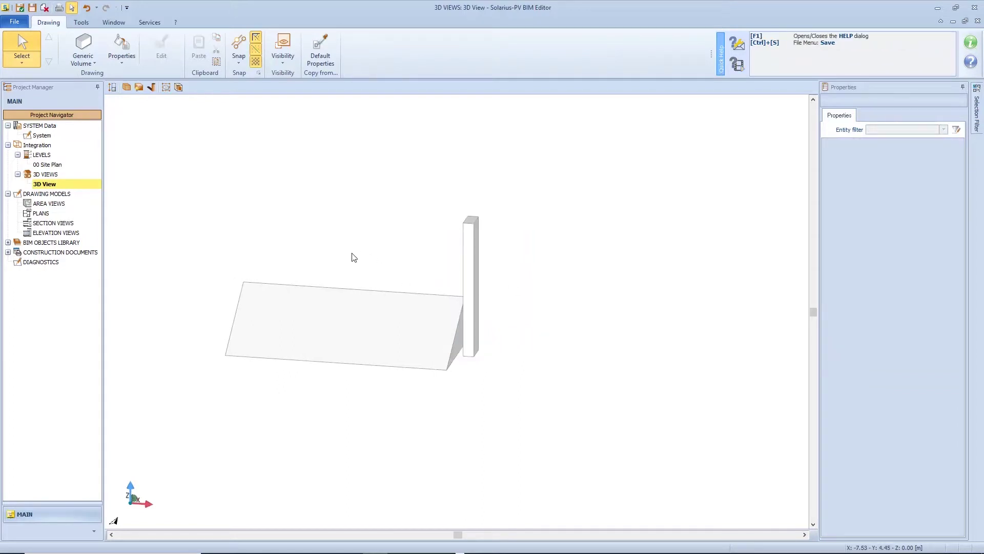
Step: Turn on lights and shadows, set the study from 17/07/2019 to 25/07/2019, and play the animation
{"action": "left_click", "coordinate": [152, 88]}
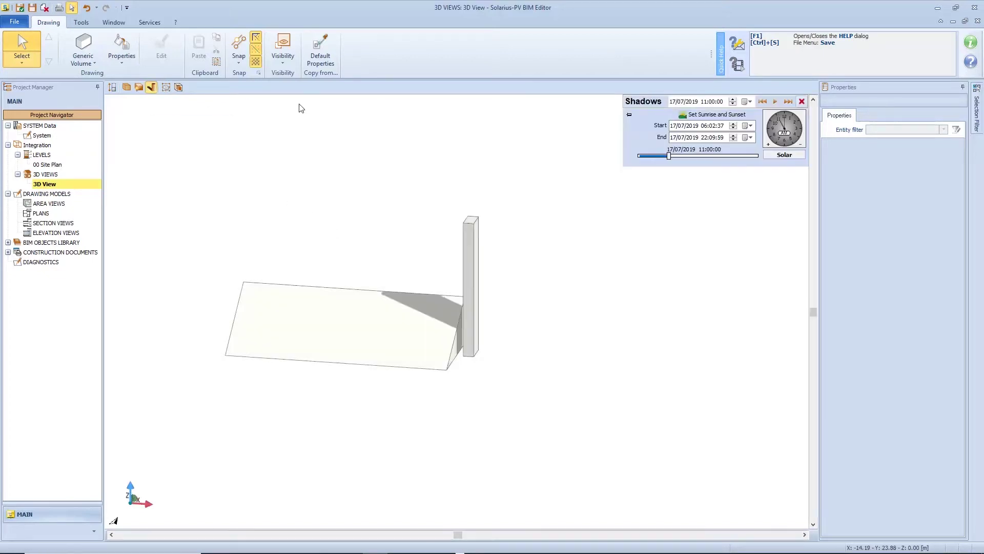
{"action": "mouse_move", "coordinate": [629, 116]}
{"action": "left_click", "coordinate": [749, 126]}
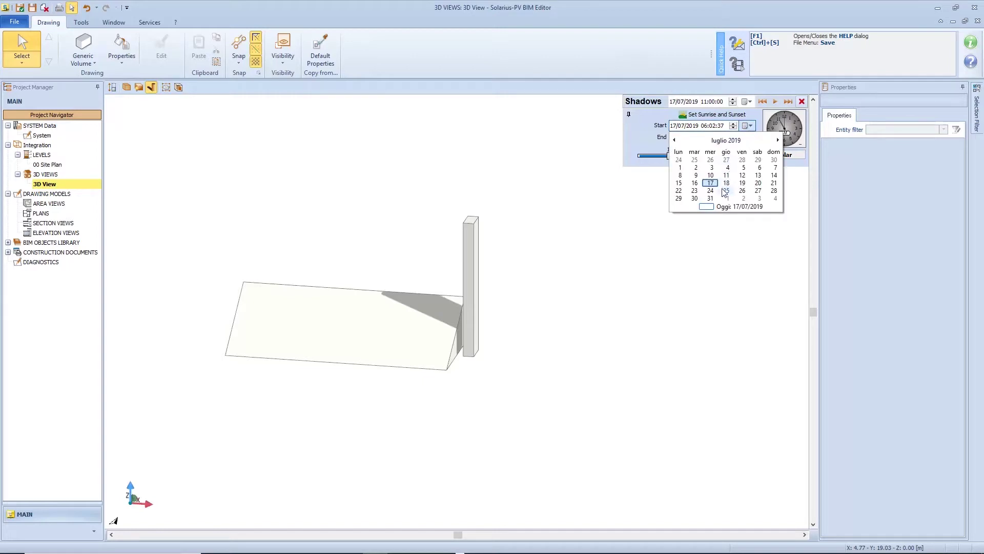
{"action": "left_click", "coordinate": [726, 191]}
{"action": "left_click", "coordinate": [750, 138]}
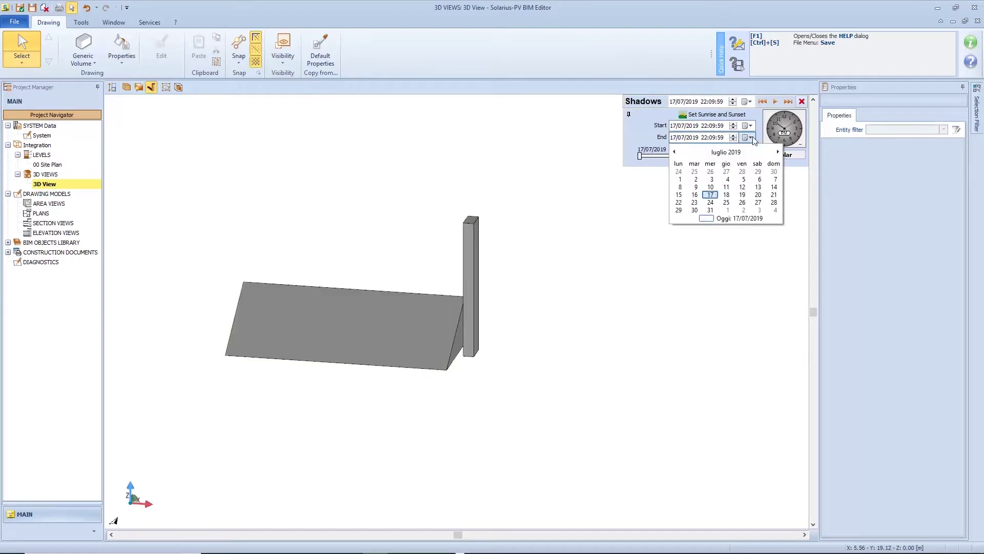
{"action": "left_click", "coordinate": [726, 202]}
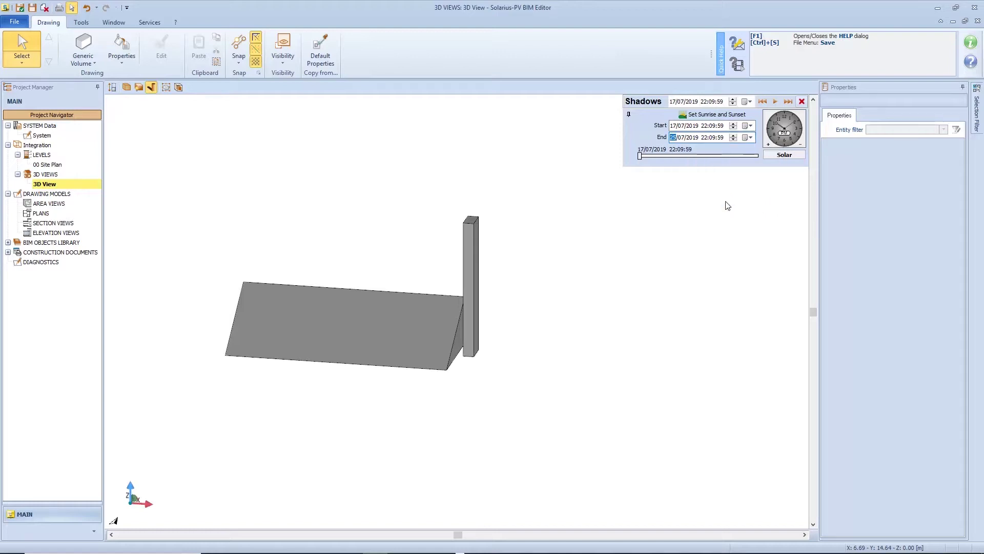
{"action": "left_click", "coordinate": [774, 102]}
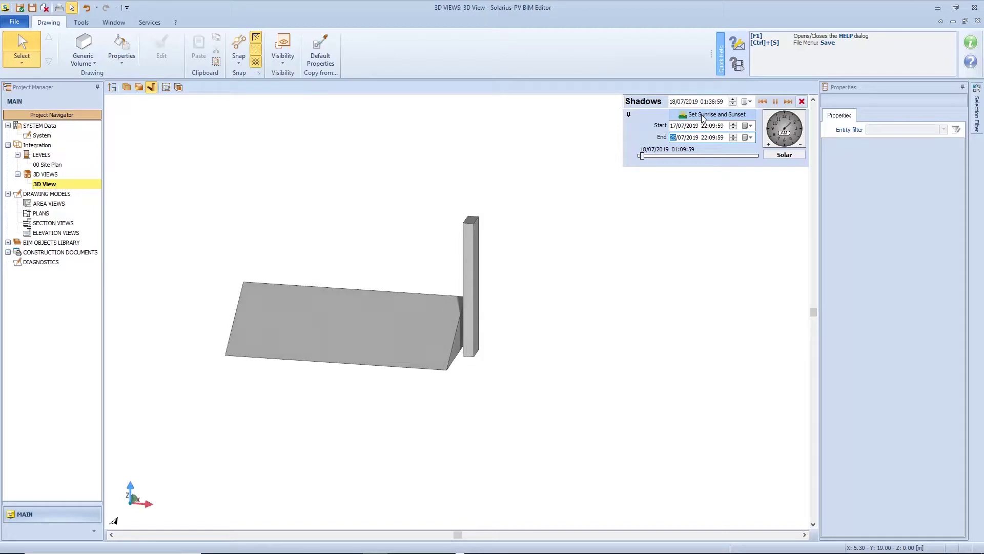
Step: Set start and end to sunrise and sunset, move the shadow time to about 11:03, then switch shadows off
{"action": "left_click", "coordinate": [704, 118]}
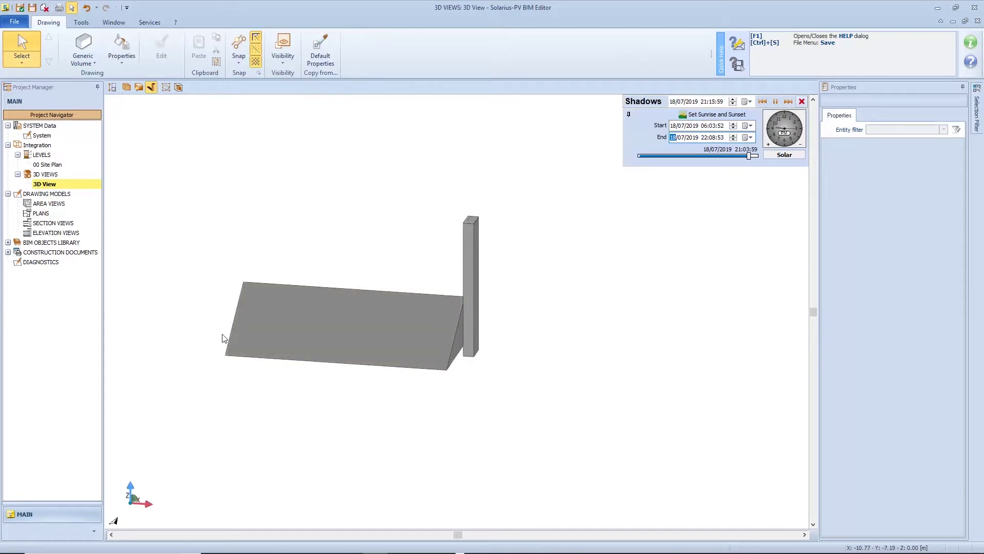
{"action": "scroll", "coordinate": [438, 374], "scroll_direction": "up", "scroll_amount": 4}
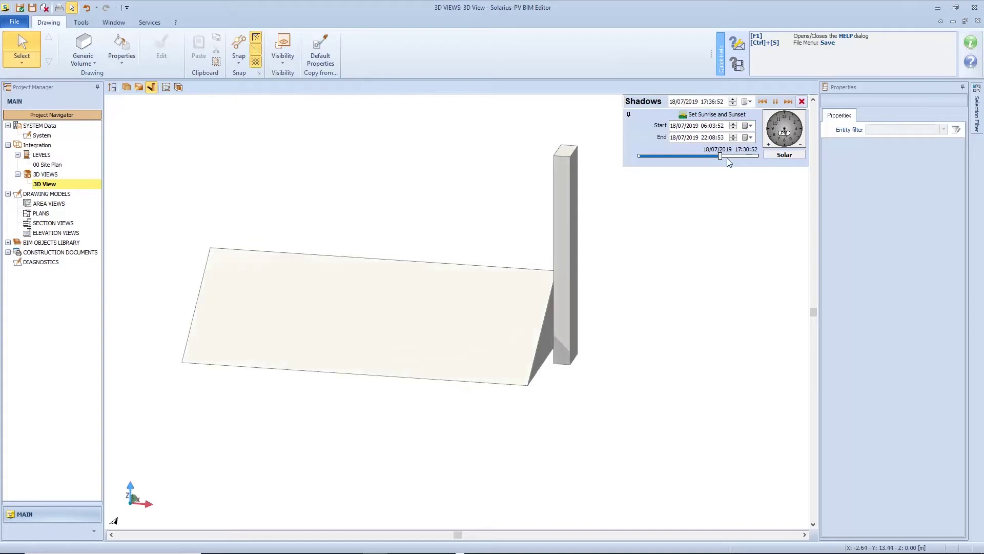
{"action": "mouse_move", "coordinate": [721, 156]}
{"action": "left_mouse_down"}
{"action": "mouse_move", "coordinate": [737, 156]}
{"action": "mouse_move", "coordinate": [659, 157]}
{"action": "left_mouse_up"}
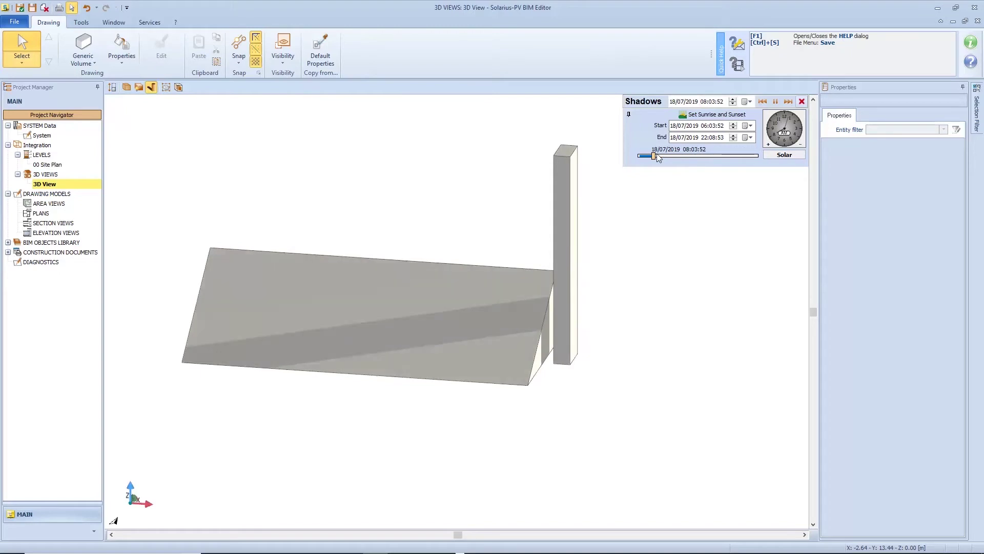
{"action": "left_click", "coordinate": [802, 101]}
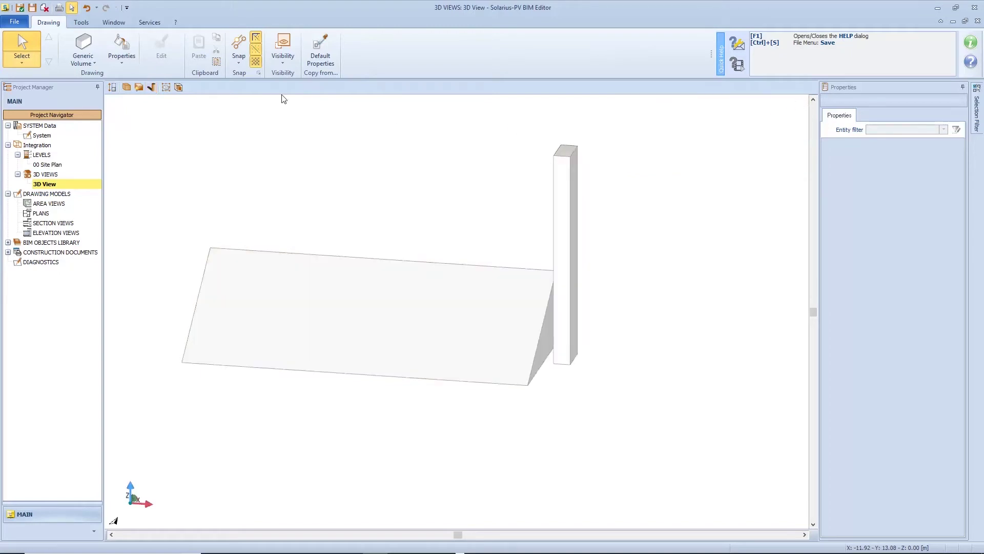
Step: Insert Photovoltaic field 1 on the inclined roof face (41.71 m², 29° tilt) and select it
{"action": "left_click", "coordinate": [95, 58]}
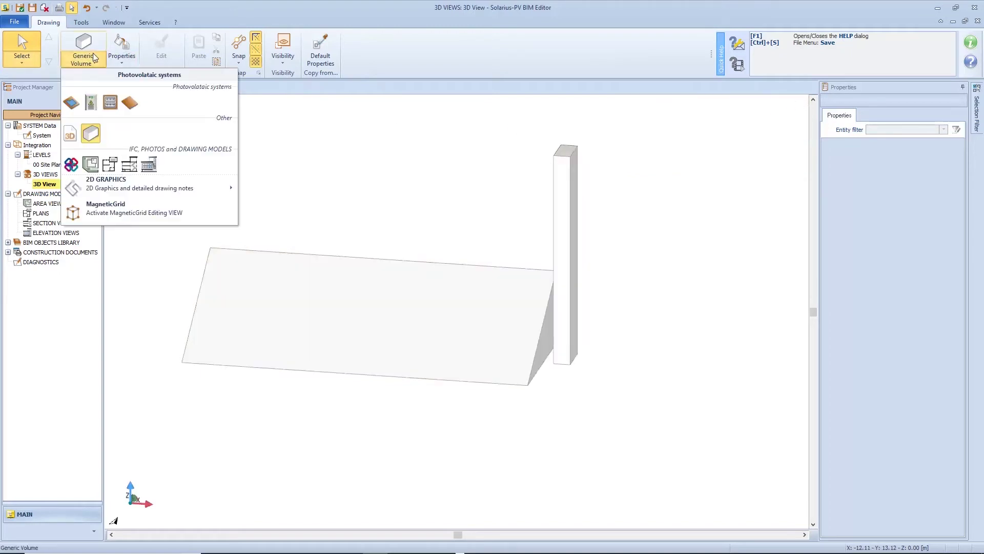
{"action": "left_click", "coordinate": [72, 102]}
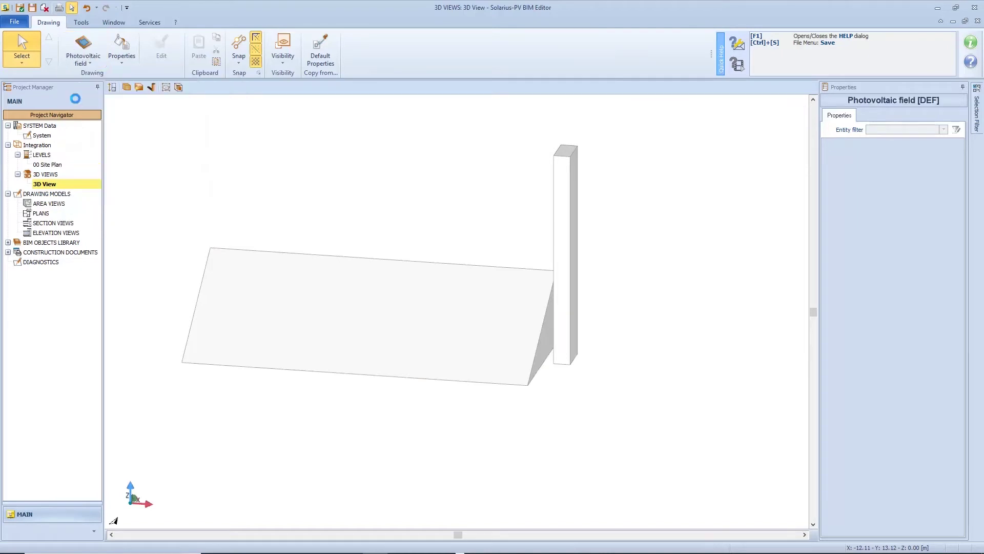
{"action": "left_click", "coordinate": [277, 298]}
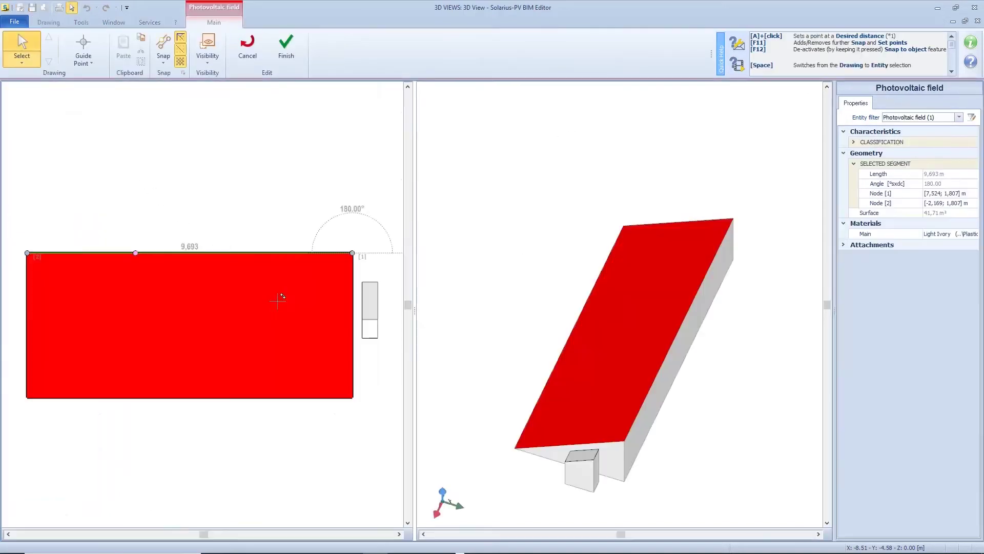
{"action": "left_click", "coordinate": [288, 45]}
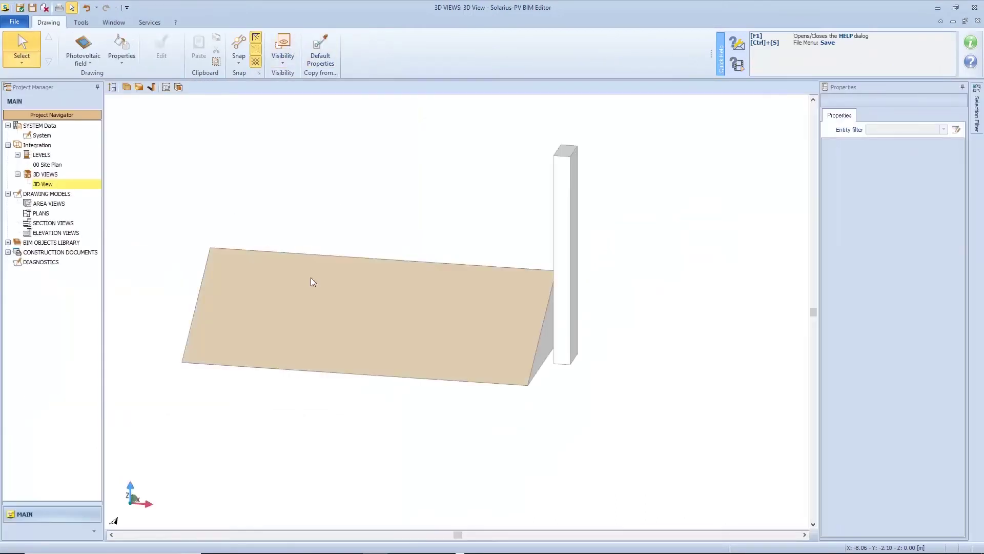
{"action": "left_click", "coordinate": [315, 305]}
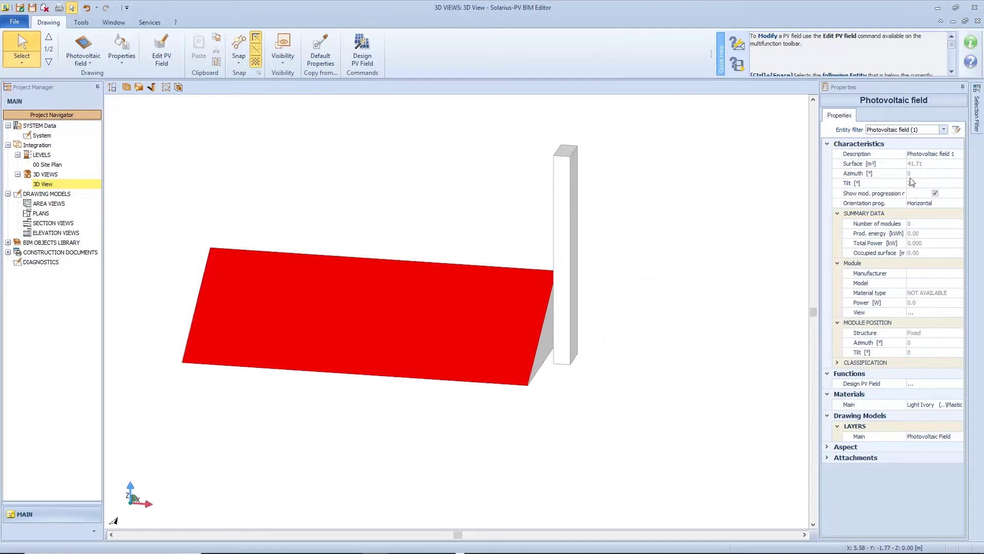
Step: Design the PV field with 18 Worldwide Energy AS-6P 300-340 polycrystalline 300 W modules, totalling 5.400 kW
{"action": "left_click", "coordinate": [370, 54]}
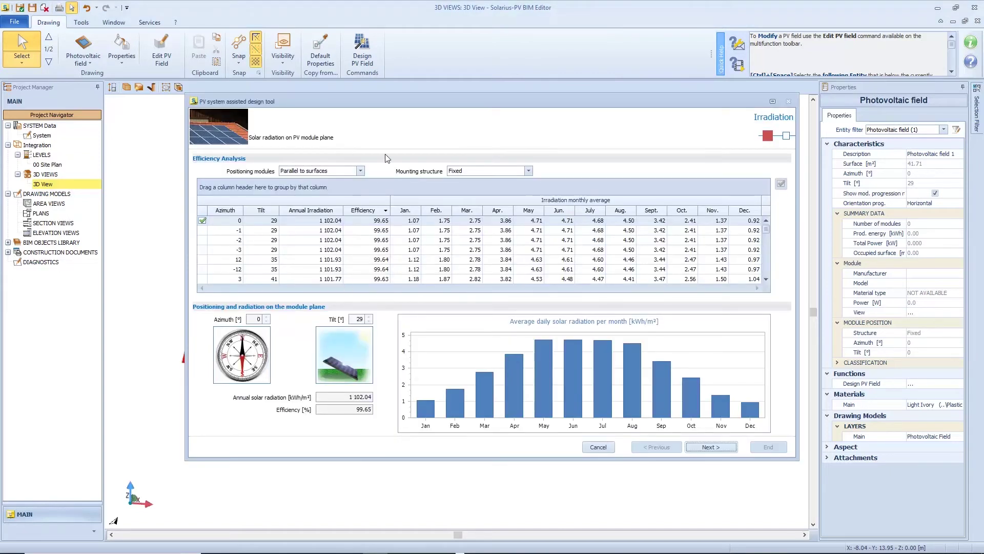
{"action": "left_click", "coordinate": [712, 447]}
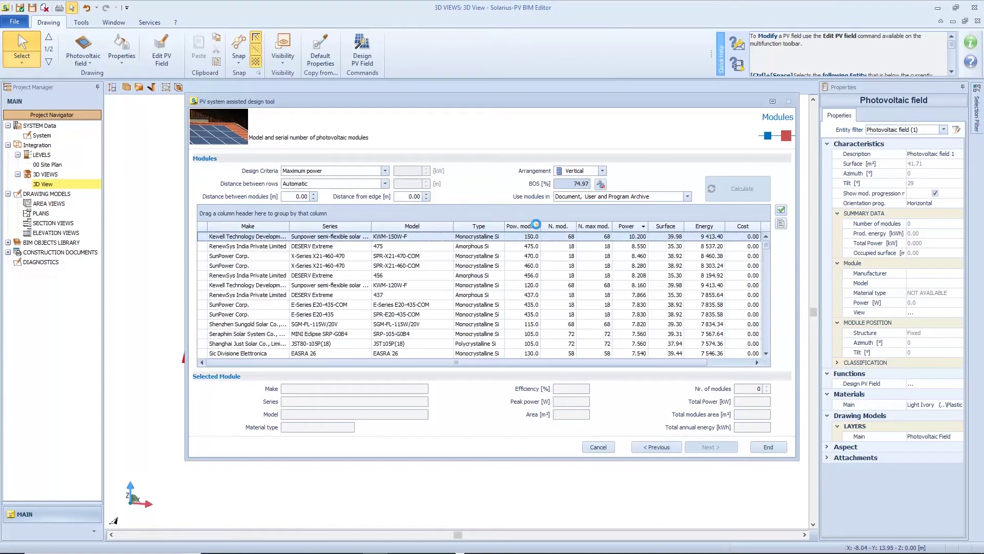
{"action": "left_click", "coordinate": [536, 226]}
{"action": "left_click", "coordinate": [593, 243]}
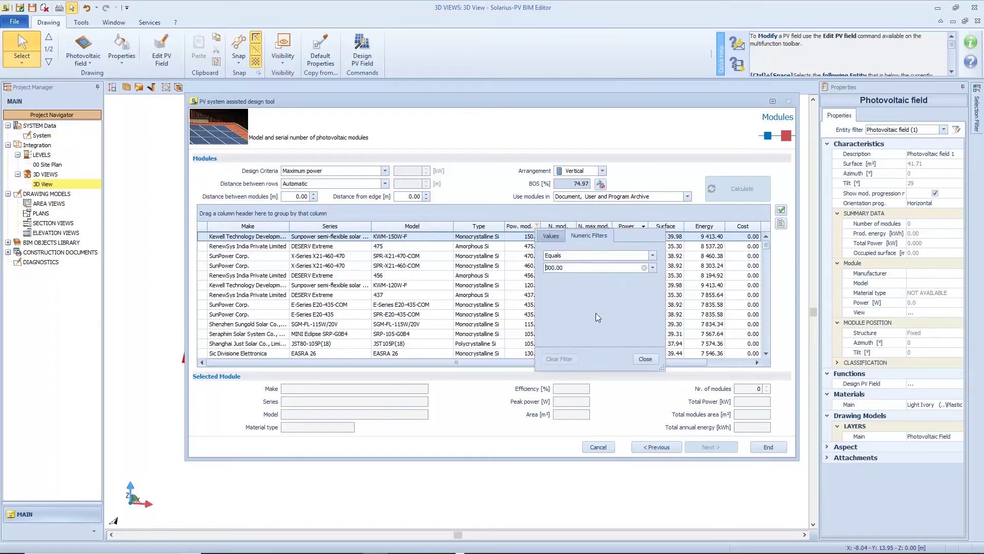
{"action": "left_click", "coordinate": [645, 359]}
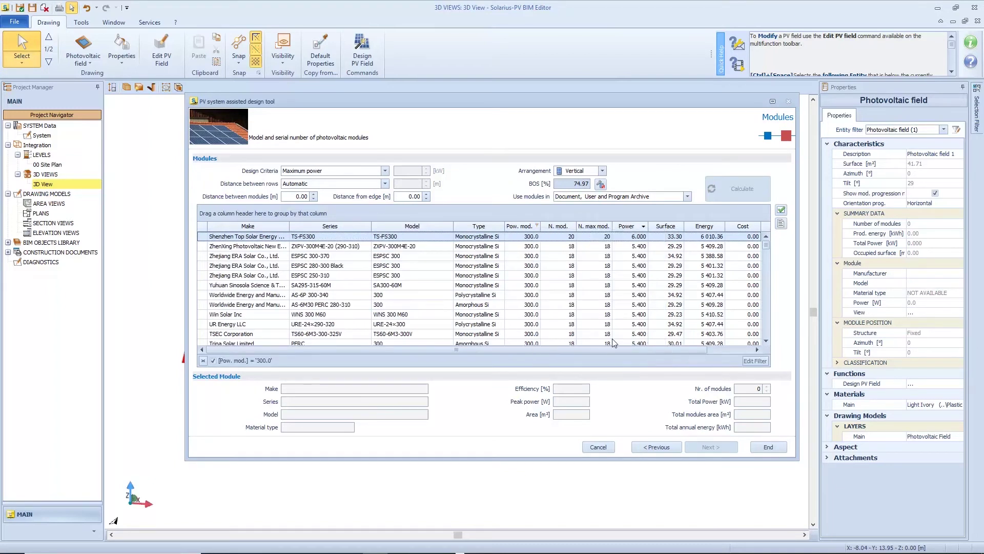
{"action": "left_click", "coordinate": [485, 288]}
{"action": "left_click", "coordinate": [484, 295]}
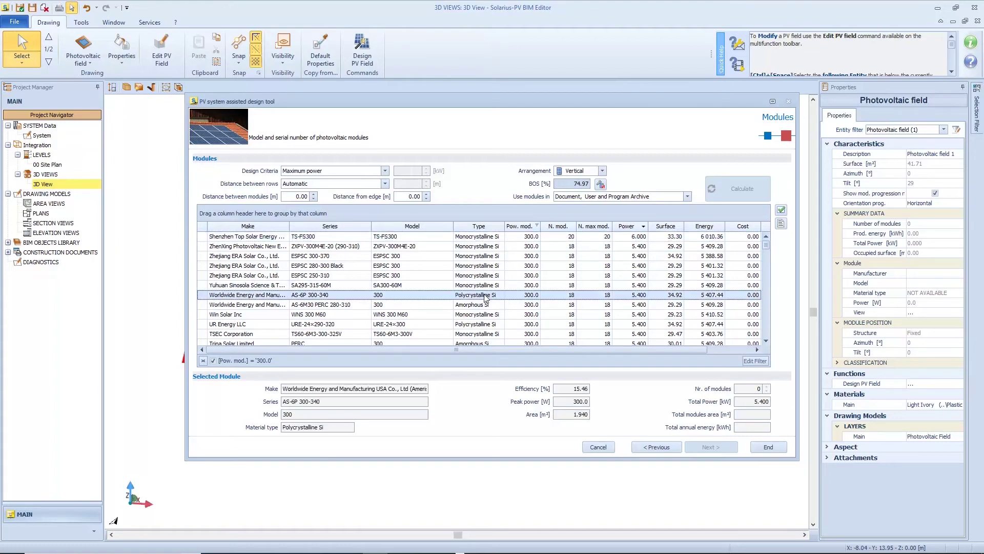
{"action": "left_click", "coordinate": [770, 449]}
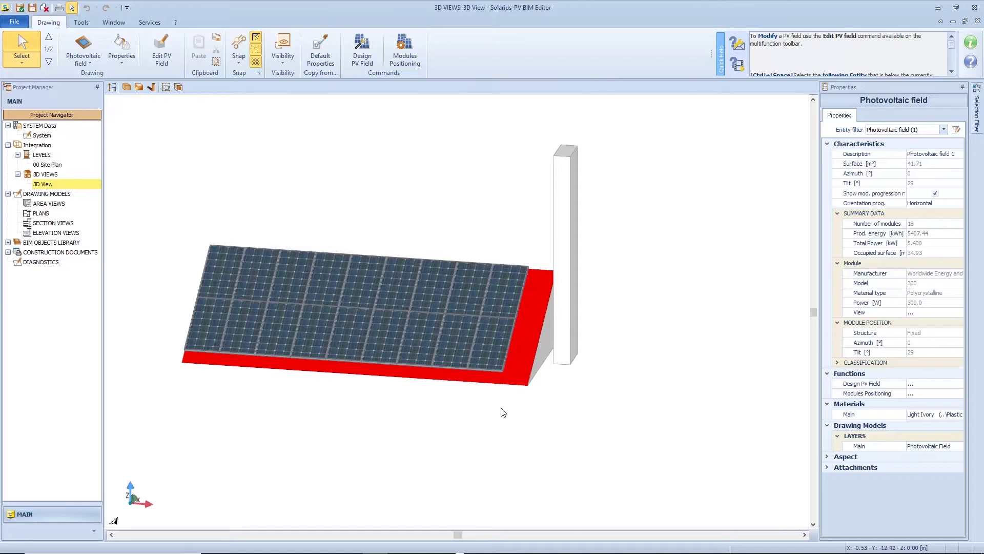
Step: Deselect the PV field and zoom and orbit close to the bottom corner of the module array
{"action": "scroll", "coordinate": [498, 363], "scroll_direction": "up", "scroll_amount": 3}
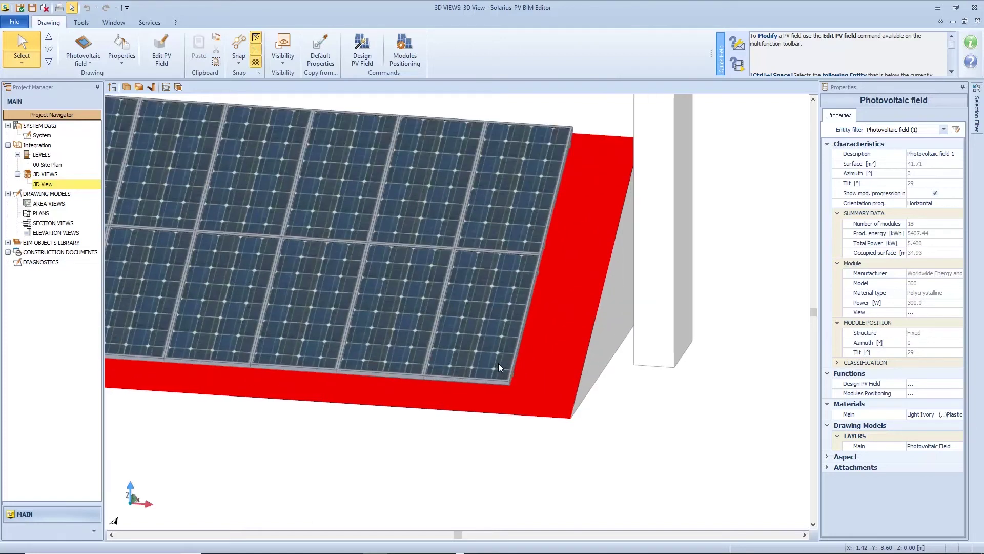
{"action": "scroll", "coordinate": [498, 363], "scroll_direction": "down", "scroll_amount": 4}
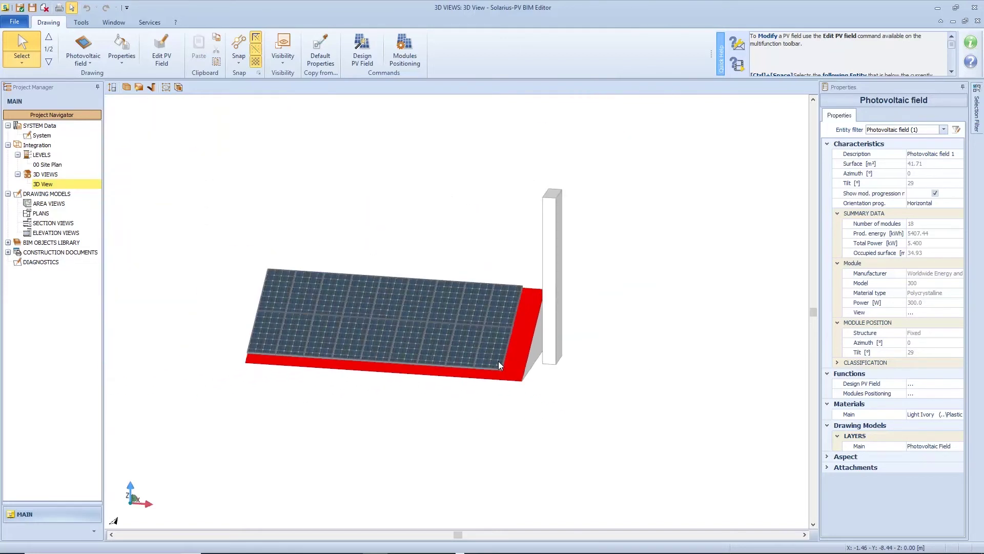
{"action": "left_click", "coordinate": [517, 397]}
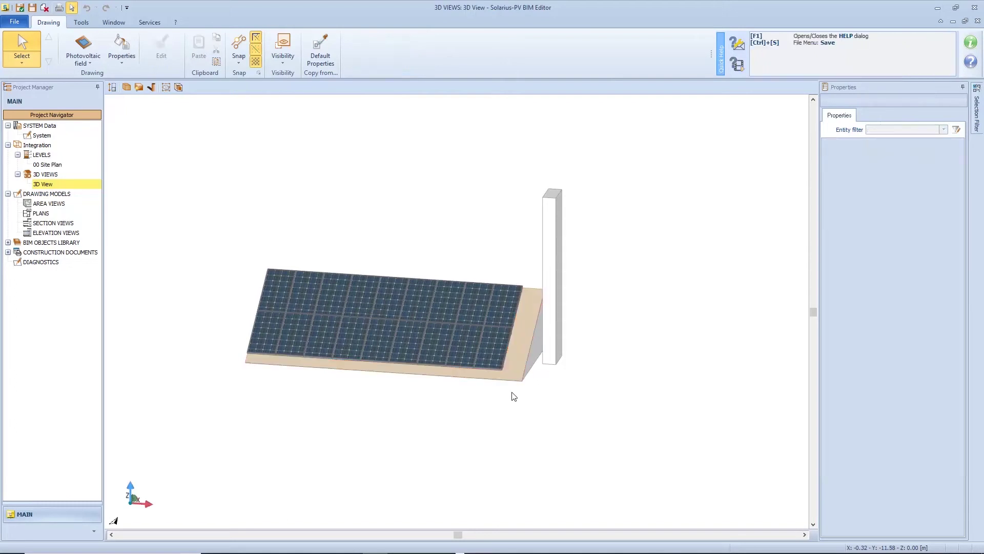
{"action": "scroll", "coordinate": [515, 396], "scroll_direction": "up", "scroll_amount": 2}
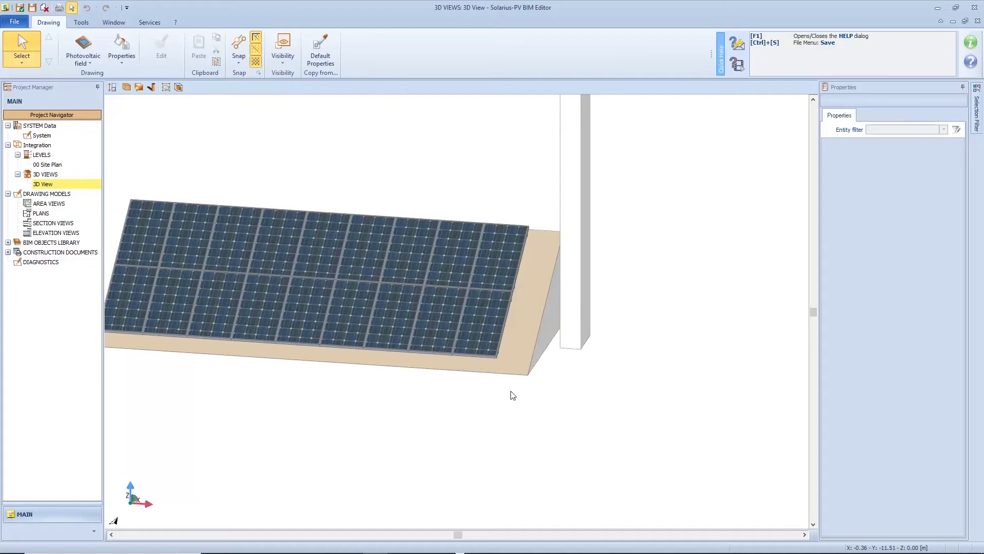
{"action": "scroll", "coordinate": [512, 395], "scroll_direction": "down", "scroll_amount": 2}
{"action": "middle_click_drag", "start_coordinate": [511, 394], "coordinate": [488, 373]}
{"action": "scroll", "coordinate": [472, 347], "scroll_direction": "up", "scroll_amount": 3}
{"action": "scroll", "coordinate": [477, 311], "scroll_direction": "up", "scroll_amount": 2}
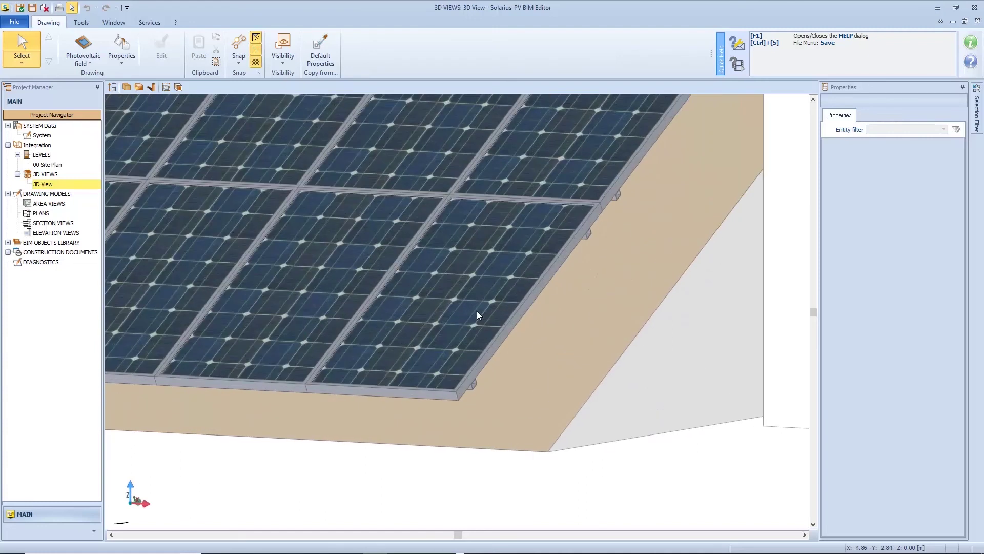
Step: Select a single roof panel and review its Module technical data sheet, then close it
{"action": "left_click", "coordinate": [476, 310]}
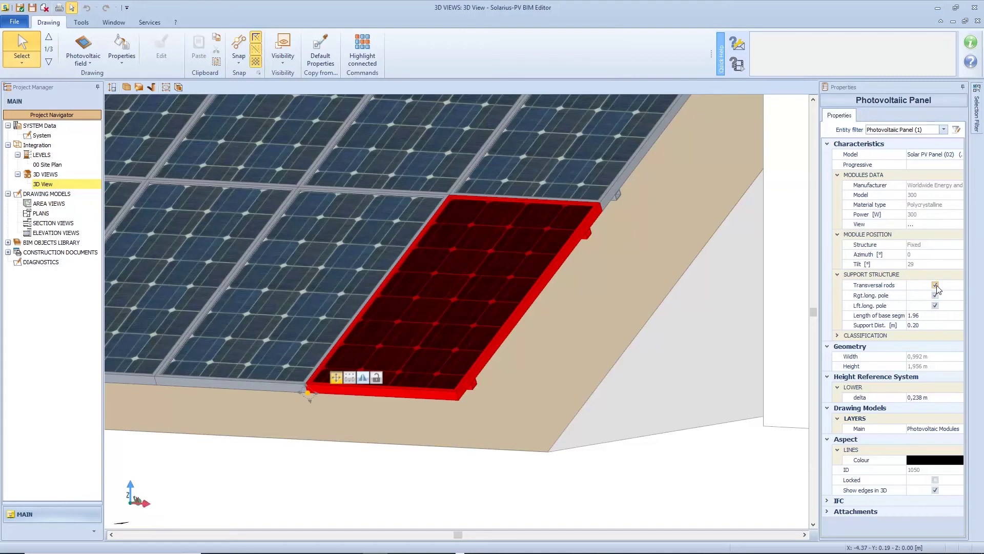
{"action": "left_click", "coordinate": [921, 285]}
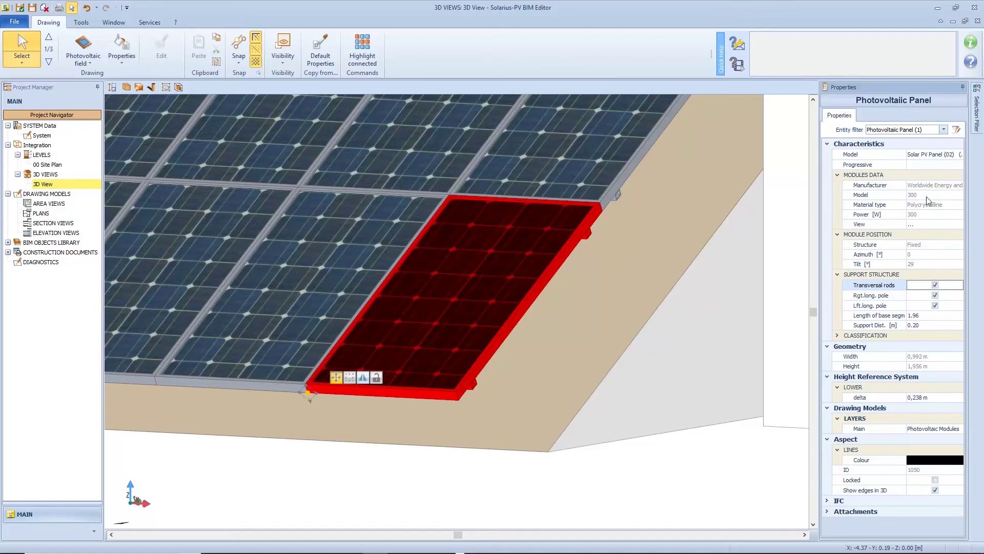
{"action": "left_click", "coordinate": [949, 155]}
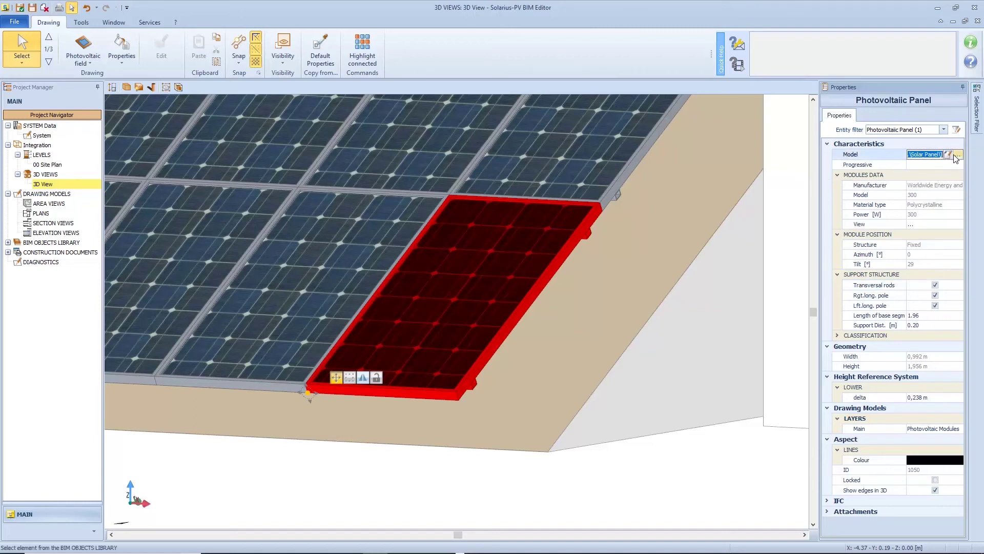
{"action": "left_click", "coordinate": [936, 205]}
{"action": "left_click", "coordinate": [940, 225]}
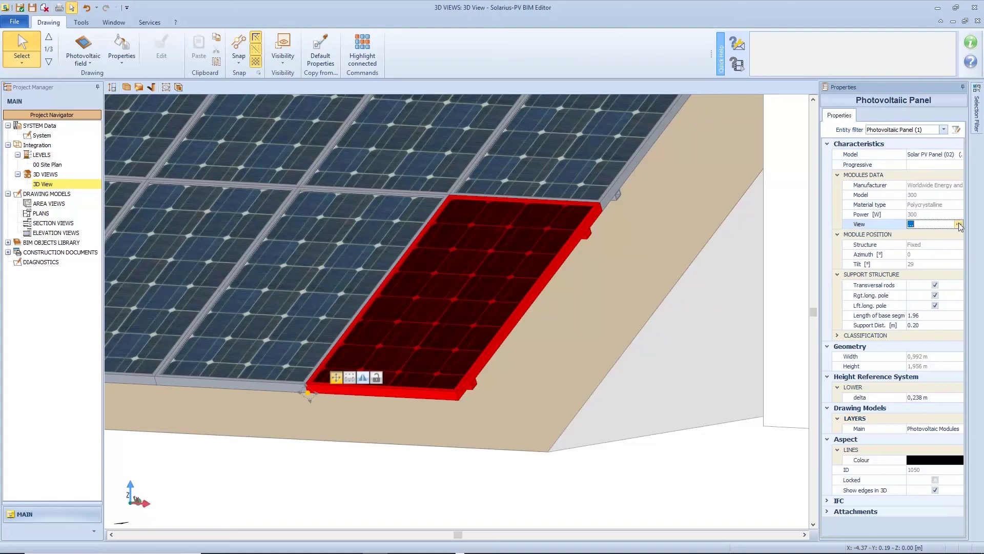
{"action": "left_click", "coordinate": [958, 225]}
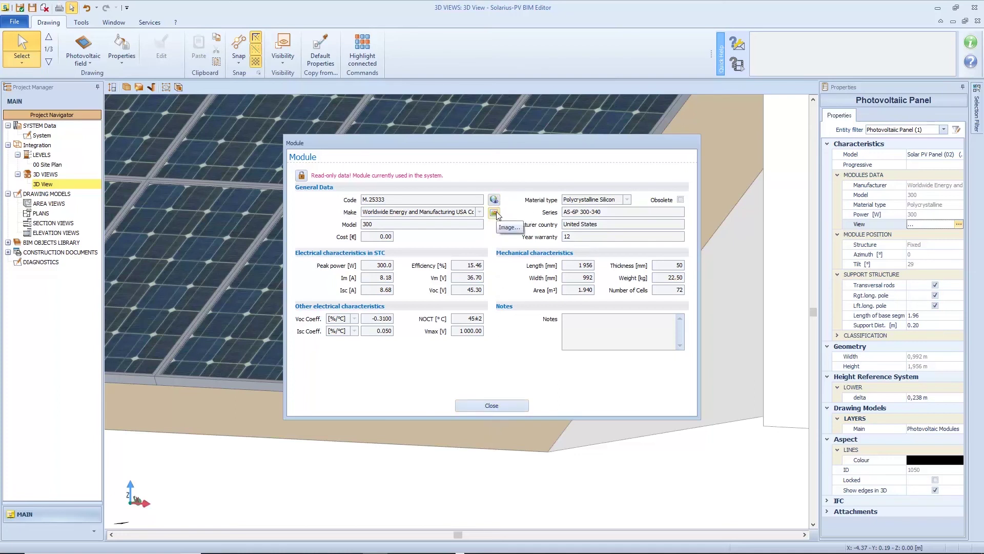
{"action": "left_click", "coordinate": [509, 406]}
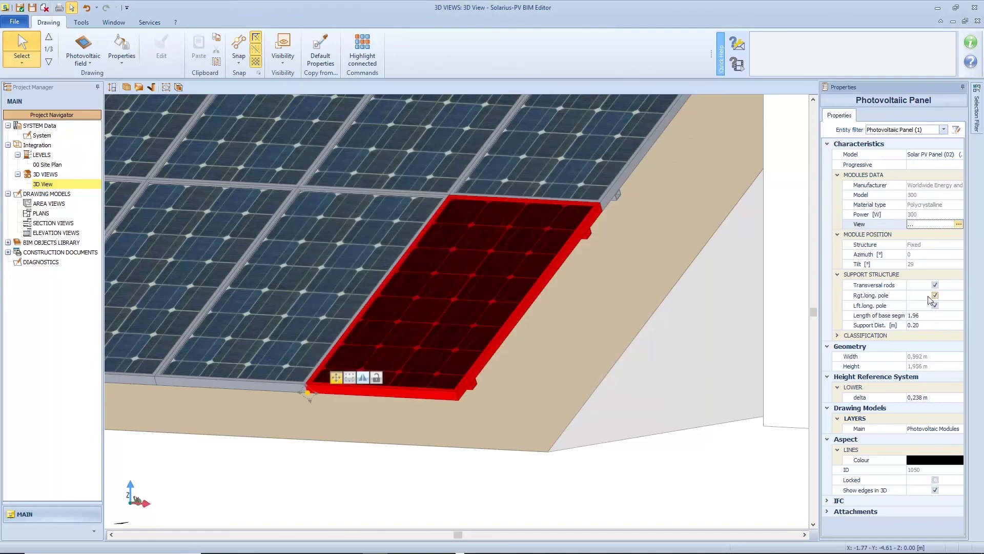
Step: Toggle the panel support's transversal rods off, back on, and off again
{"action": "left_click", "coordinate": [936, 286]}
{"action": "left_click", "coordinate": [936, 286]}
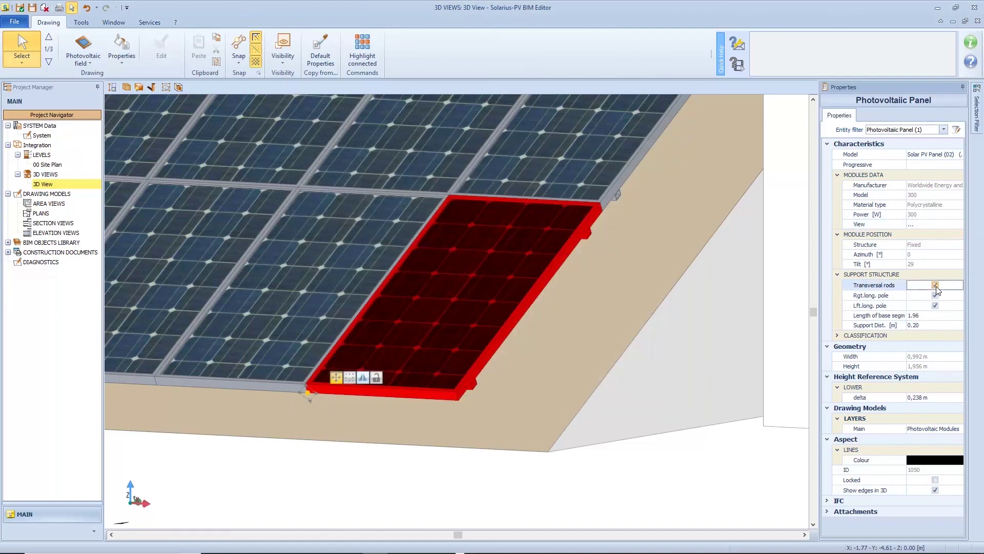
{"action": "left_click", "coordinate": [936, 286]}
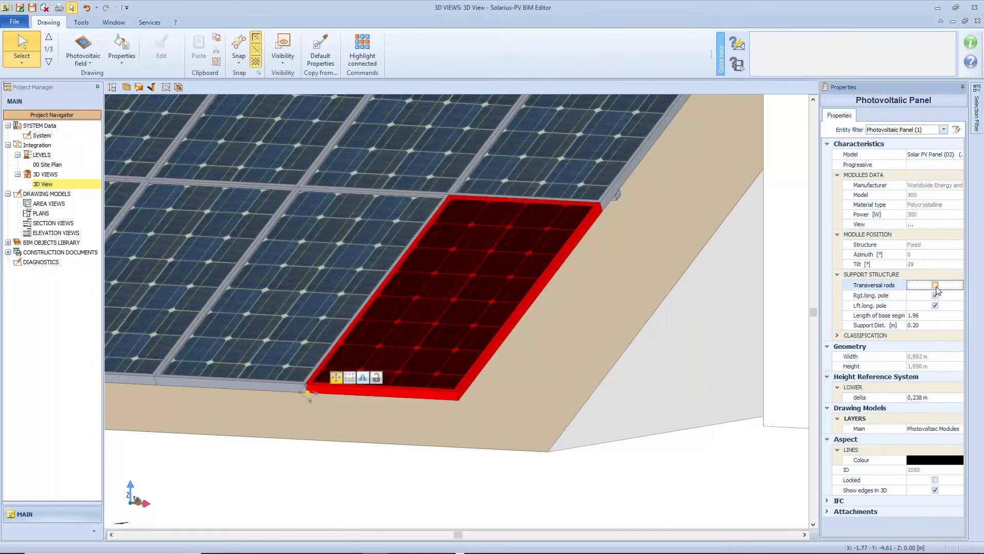